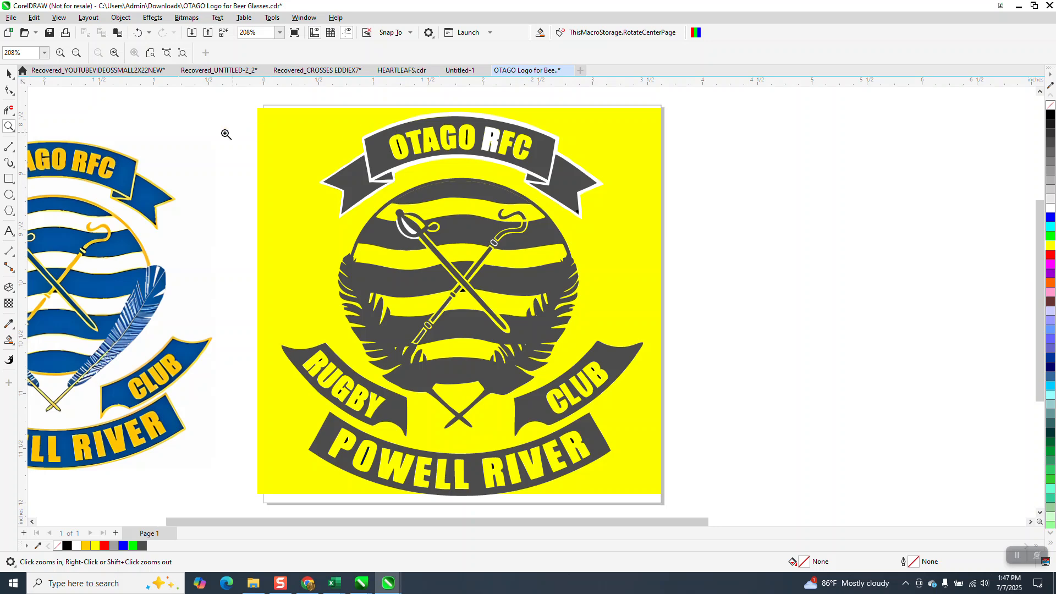
Ungroup the logo artwork and delete the white R covering the yellow letter in the OTAGO RFC banner.
{"action": "left_click_drag", "start_coordinate": [397, 135], "coordinate": [571, 215]}
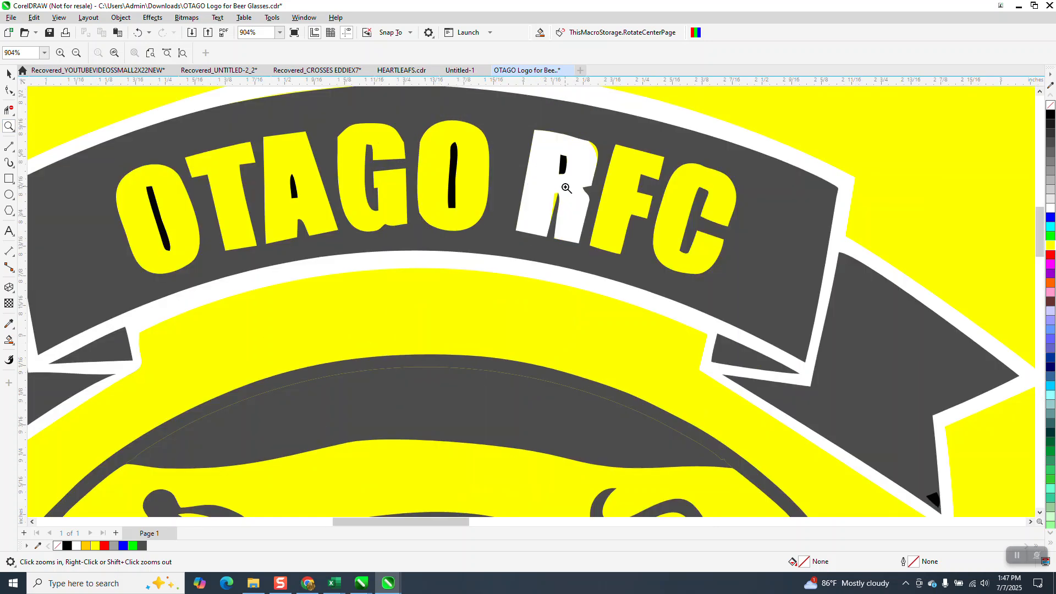
{"action": "left_click", "coordinate": [9, 73]}
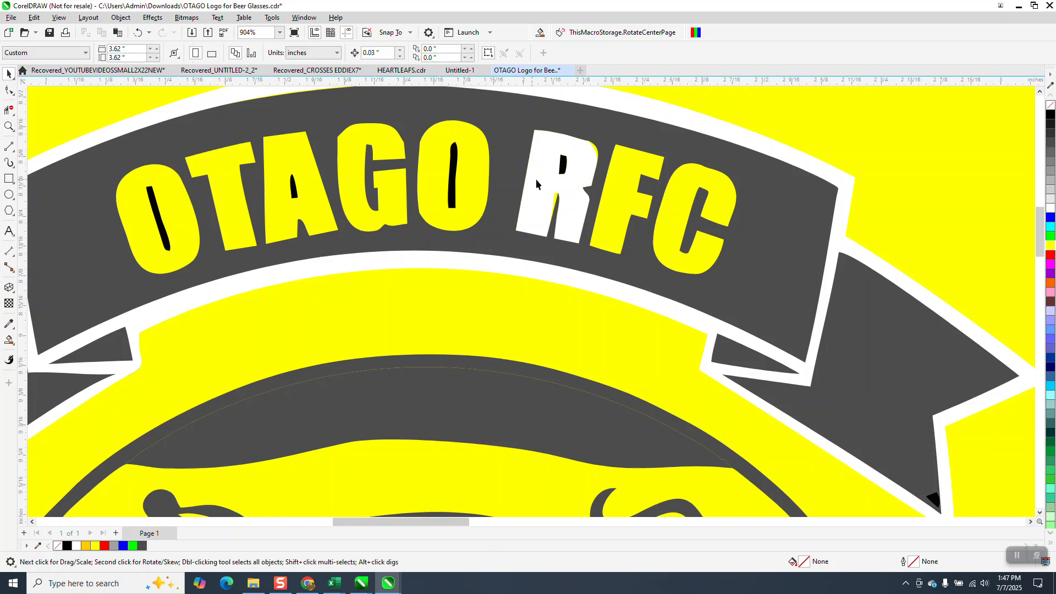
{"action": "left_click", "coordinate": [562, 182]}
{"action": "scroll", "coordinate": [566, 190], "scroll_direction": "down", "scroll_amount": 4}
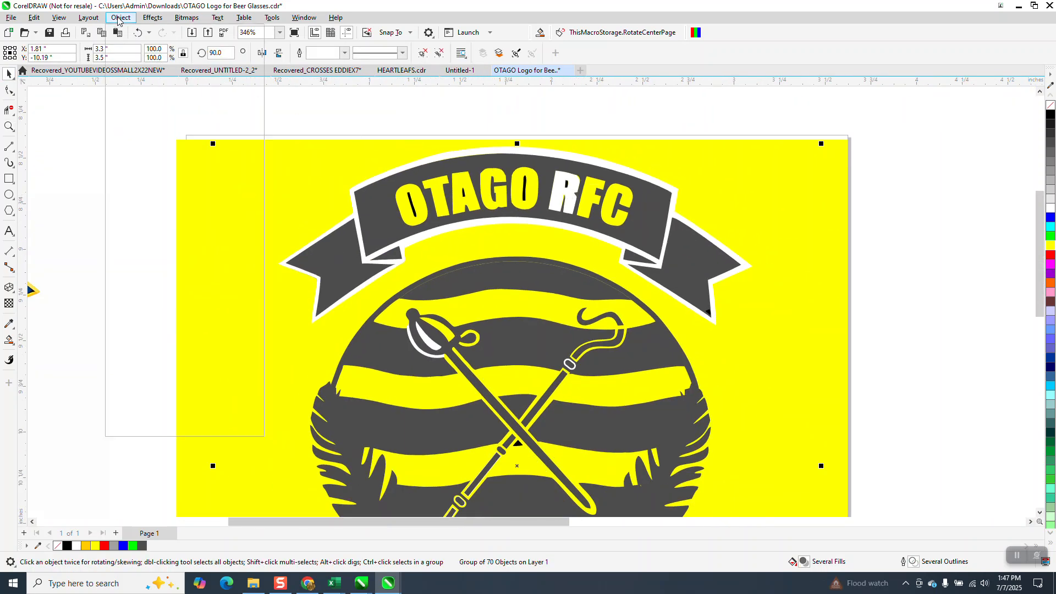
{"action": "left_click", "coordinate": [120, 17]}
{"action": "mouse_move", "coordinate": [153, 194]}
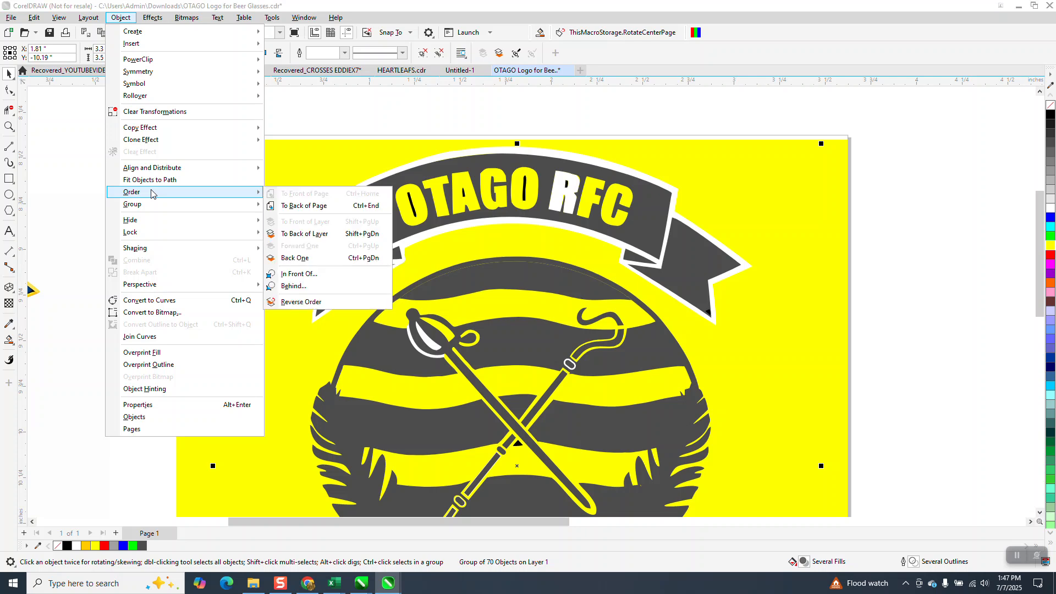
{"action": "mouse_move", "coordinate": [182, 207]}
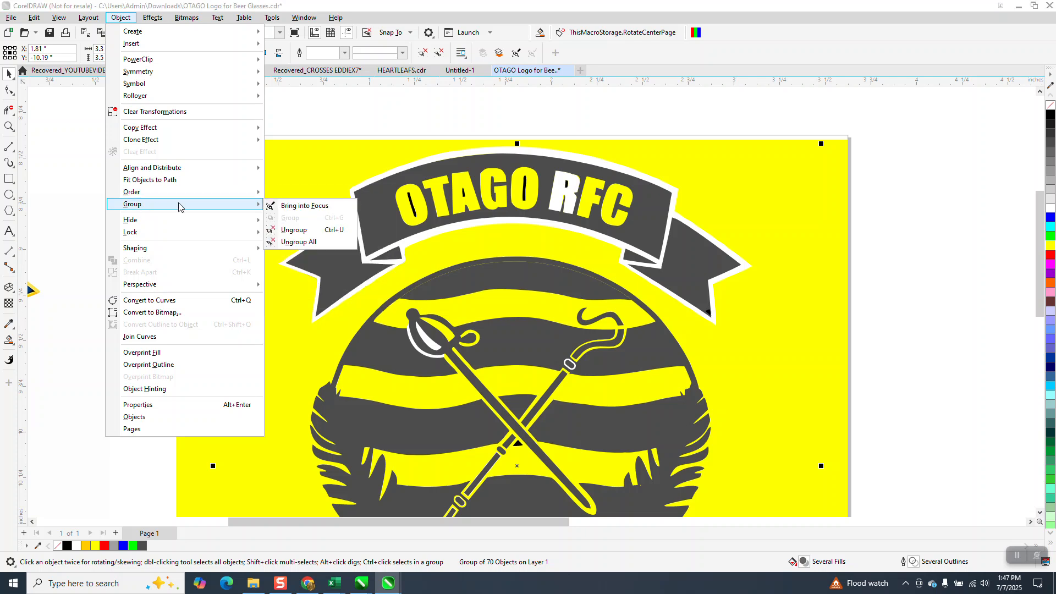
{"action": "left_click", "coordinate": [288, 233]}
{"action": "left_click", "coordinate": [383, 110]}
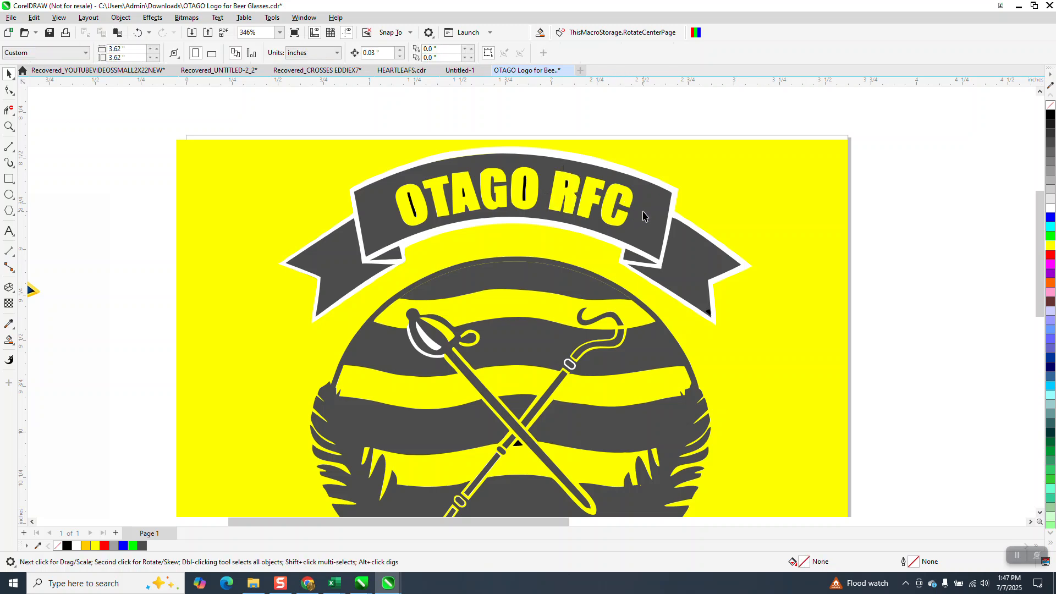
{"action": "left_click", "coordinate": [430, 345]}
{"action": "left_click", "coordinate": [1051, 109]}
{"action": "left_click", "coordinate": [137, 32]}
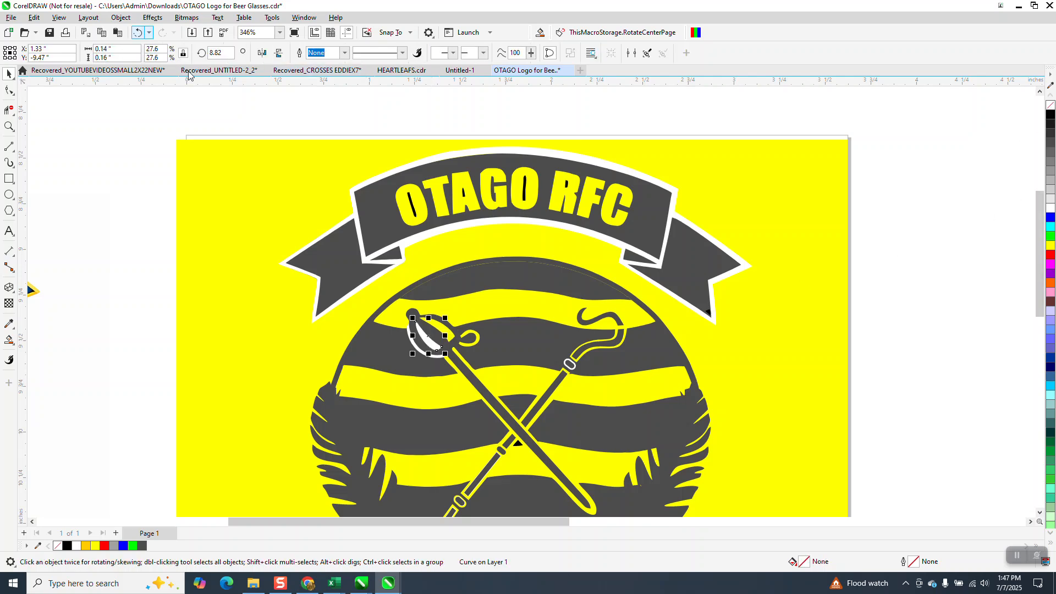
Shift the yellow background rectangle slightly to the right and down, and show the sword's hilt in Wireframe view.
{"action": "scroll", "coordinate": [270, 216], "scroll_direction": "down", "scroll_amount": 1}
{"action": "left_click_drag", "start_coordinate": [228, 288], "coordinate": [289, 297]}
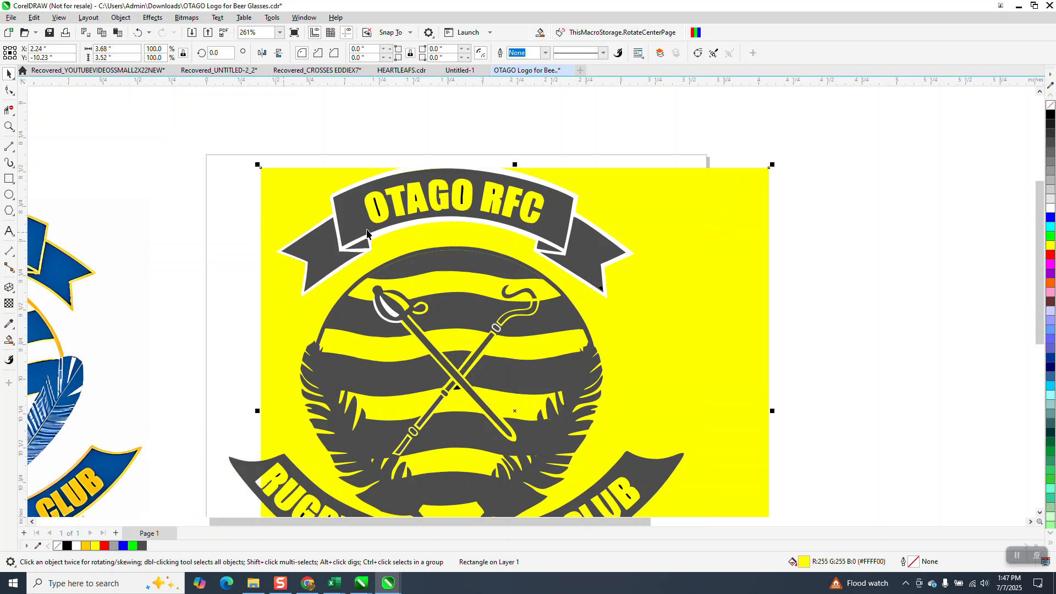
{"action": "left_click", "coordinate": [58, 21]}
{"action": "left_click", "coordinate": [83, 32]}
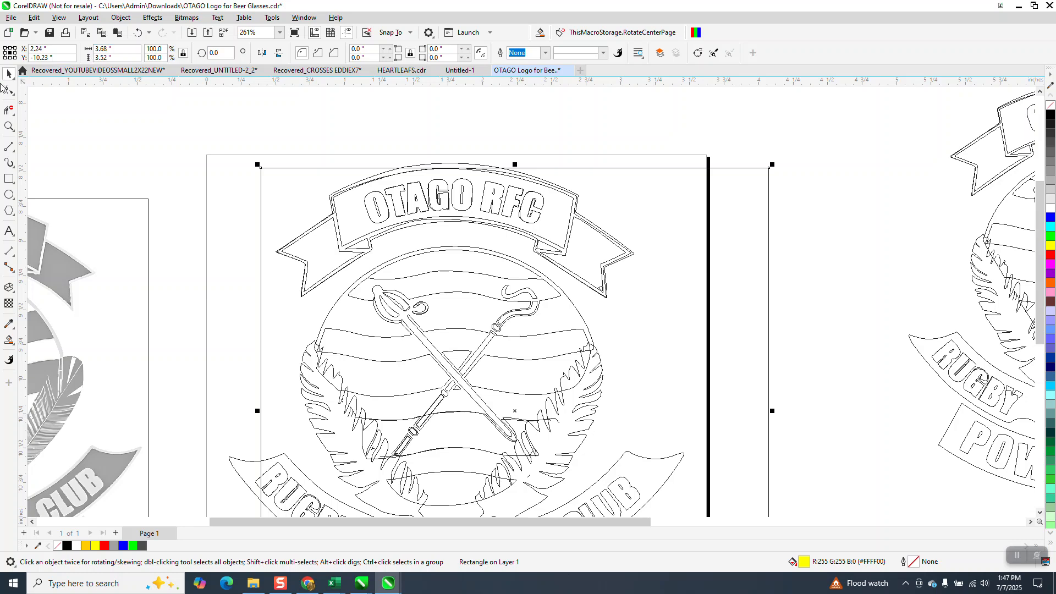
{"action": "left_click", "coordinate": [9, 127]}
{"action": "left_click_drag", "start_coordinate": [336, 257], "coordinate": [437, 344]}
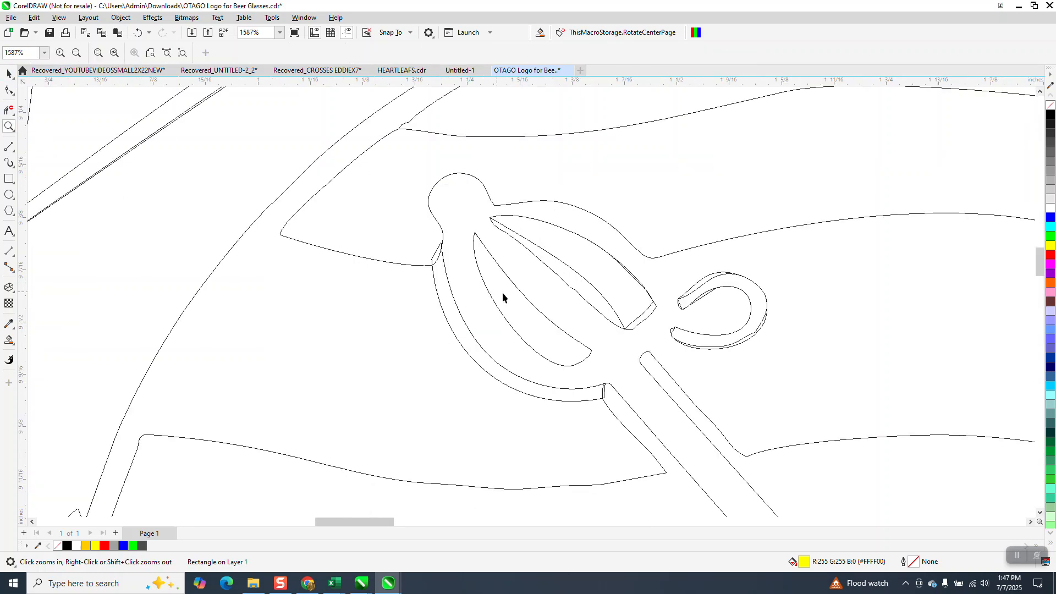
Try deleting the lower crescent inside the sword's hilt, and undo the deletion.
{"action": "key", "text": "space"}
{"action": "left_click", "coordinate": [523, 299]}
{"action": "key", "text": "Escape"}
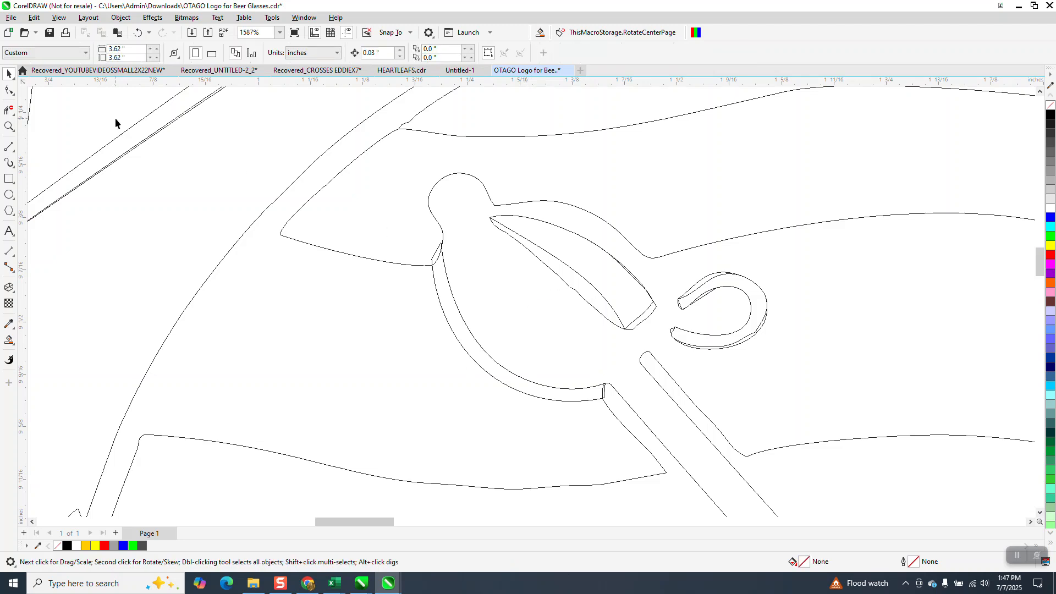
{"action": "left_click", "coordinate": [138, 32]}
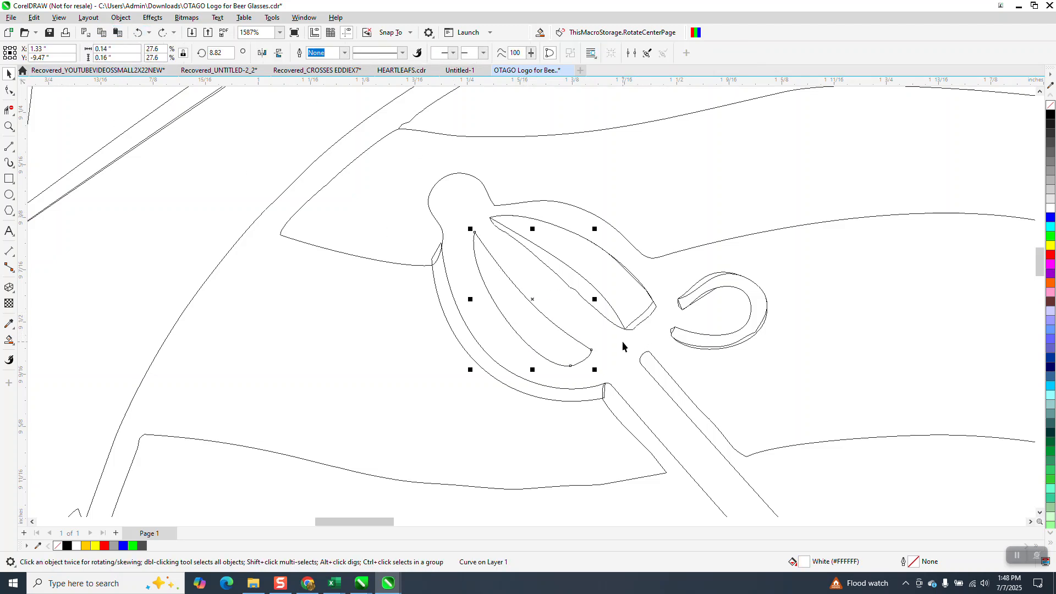
Remove the overlapping line segments at the ends of the sword's guard and around the hilt's upper crescent with Virtual Segment Delete.
{"action": "left_click", "coordinate": [9, 108]}
{"action": "left_click", "coordinate": [439, 252]}
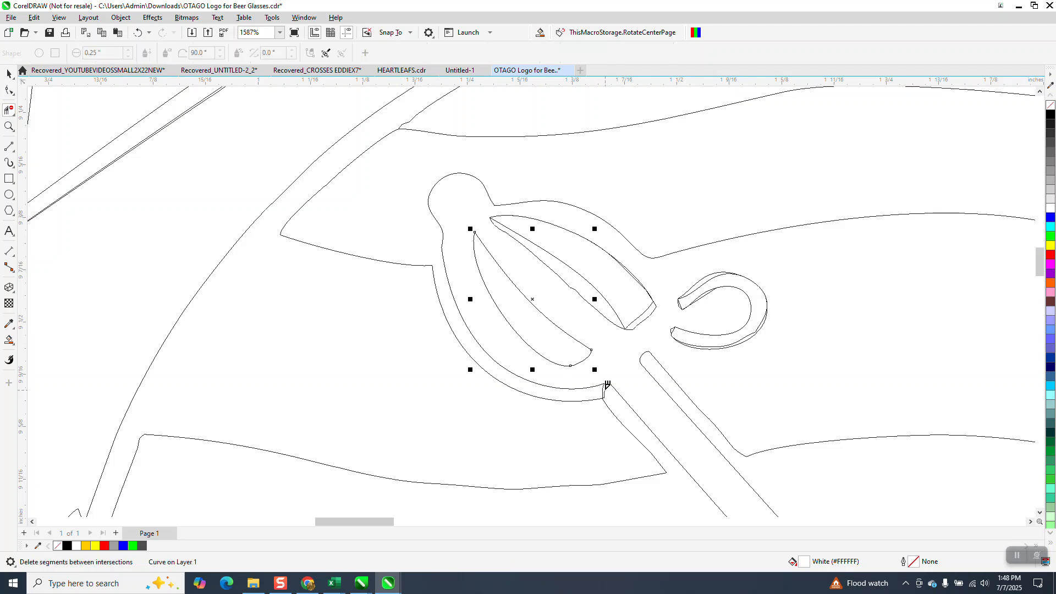
{"action": "left_click", "coordinate": [605, 388]}
{"action": "left_click", "coordinate": [620, 311]}
{"action": "left_click", "coordinate": [642, 312]}
{"action": "left_click", "coordinate": [635, 277]}
{"action": "left_click", "coordinate": [7, 73]}
Return the logo to the full-colour view and clear the selection.
{"action": "scroll", "coordinate": [324, 263], "scroll_direction": "down", "scroll_amount": 6}
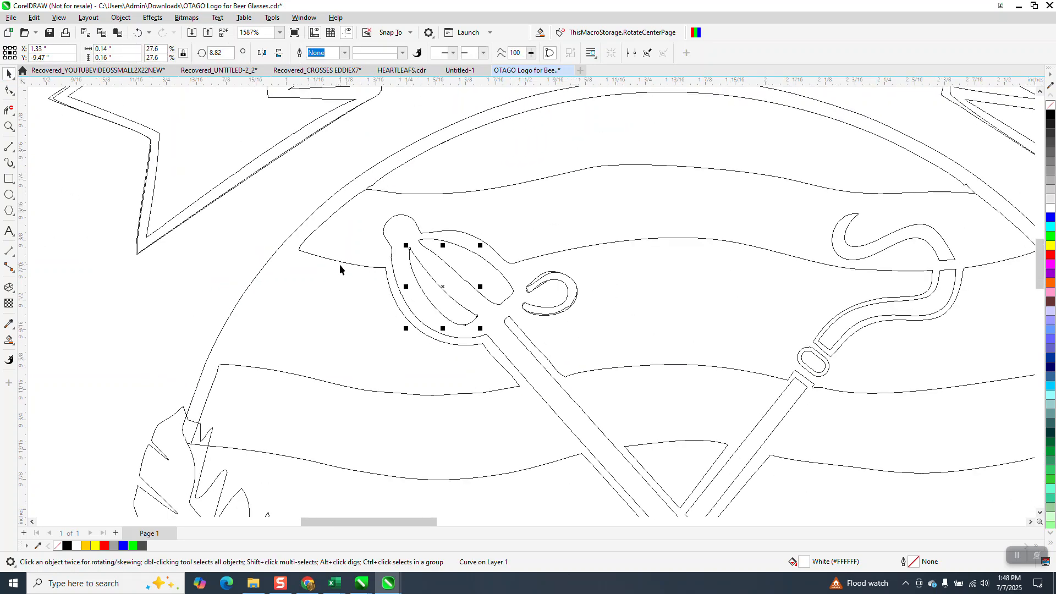
{"action": "scroll", "coordinate": [403, 280], "scroll_direction": "down", "scroll_amount": 1}
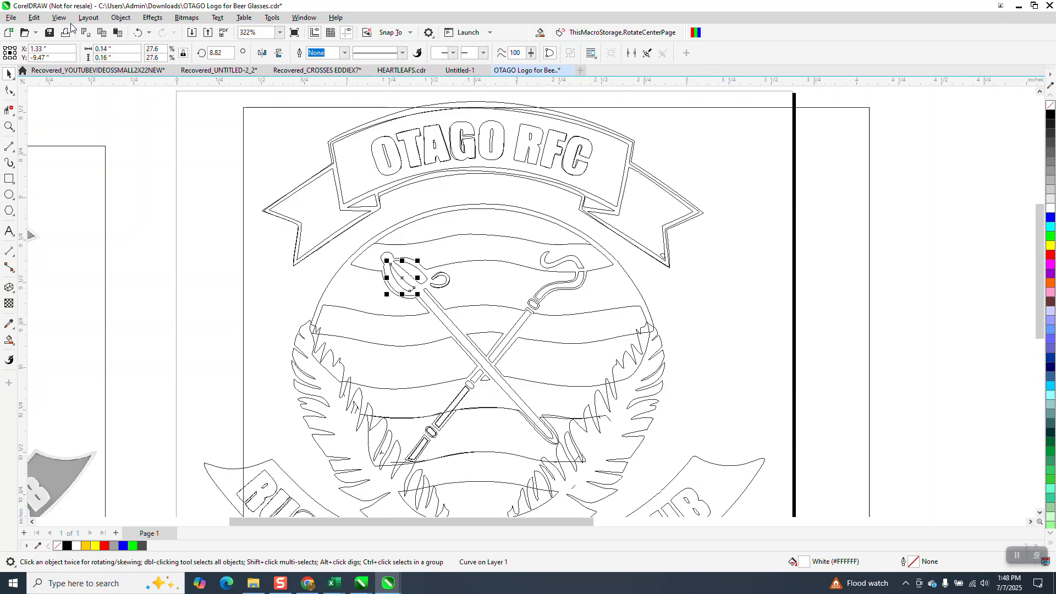
{"action": "left_click", "coordinate": [59, 17]}
{"action": "left_click", "coordinate": [79, 56]}
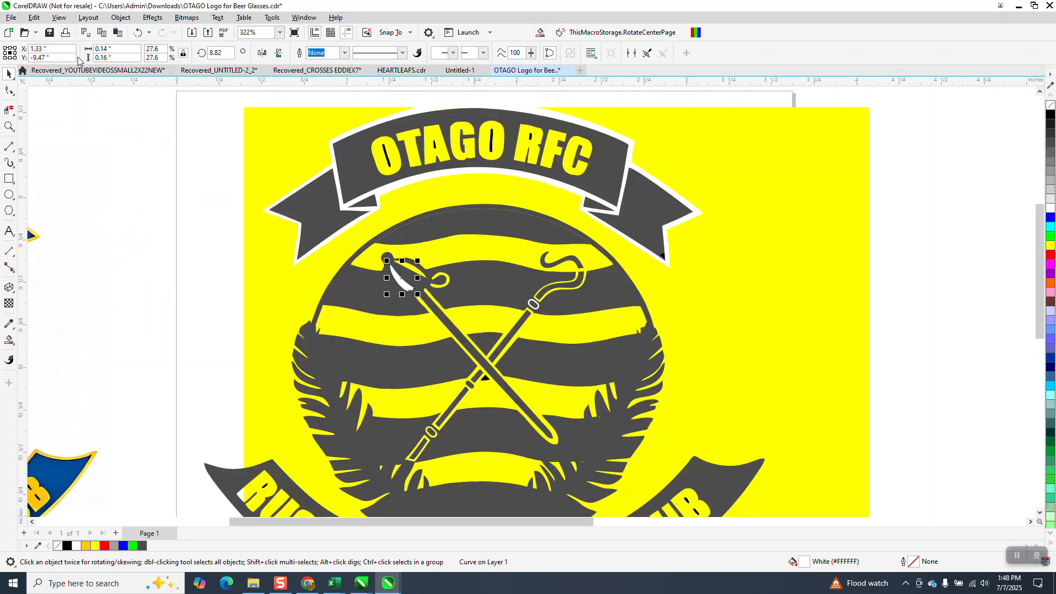
{"action": "left_click", "coordinate": [203, 169]}
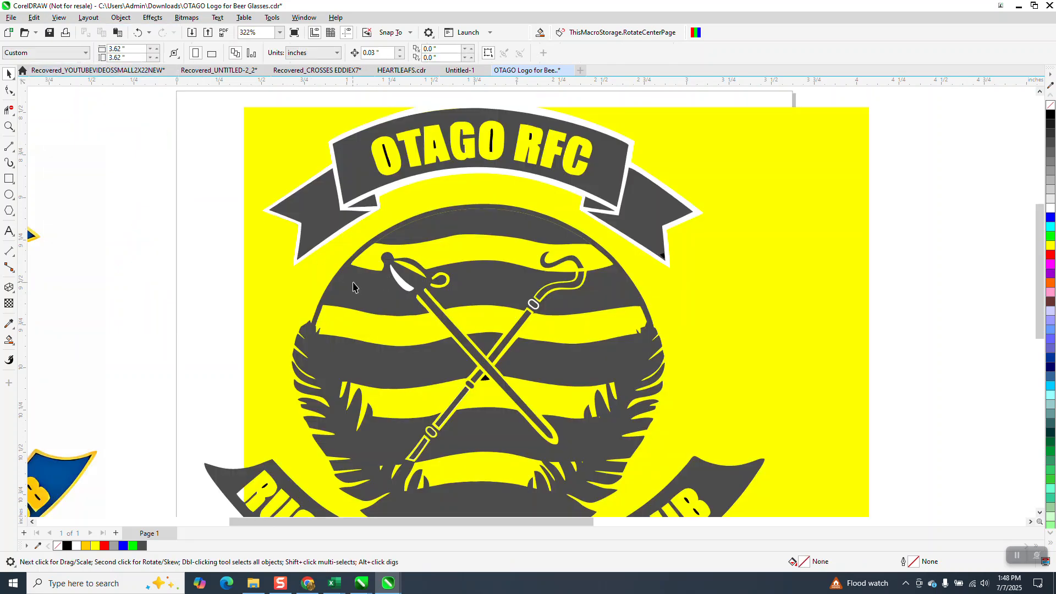
Remove the fill from the large dark striped shape behind the sword and give it a black outline.
{"action": "left_click", "coordinate": [358, 289]}
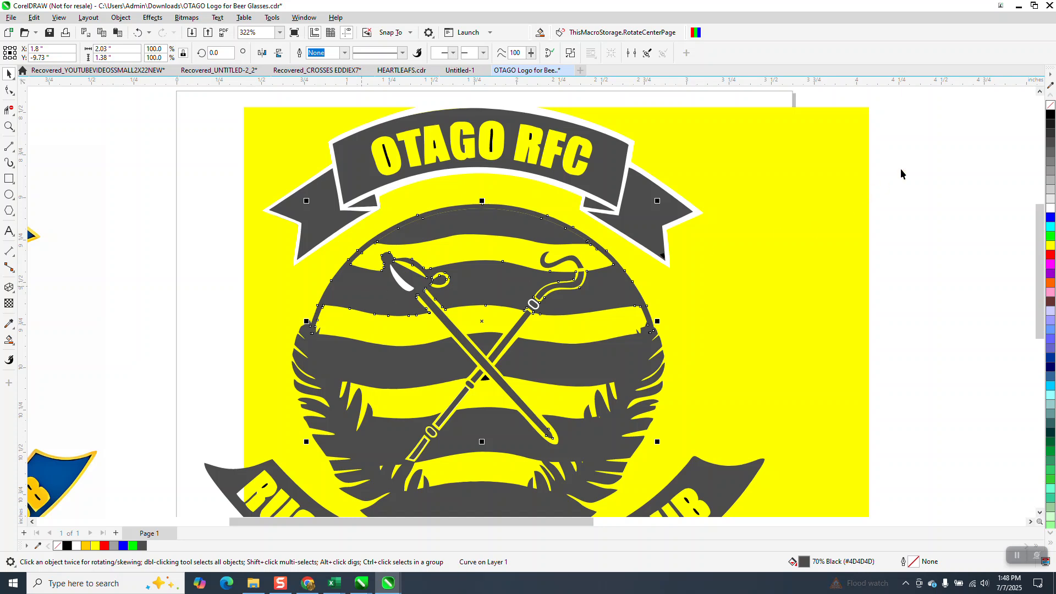
{"action": "left_click", "coordinate": [1051, 105]}
{"action": "right_click", "coordinate": [1050, 114]}
Remove the white fill from the crescent in the sword's hilt and give it a black hairline outline.
{"action": "left_click", "coordinate": [8, 126]}
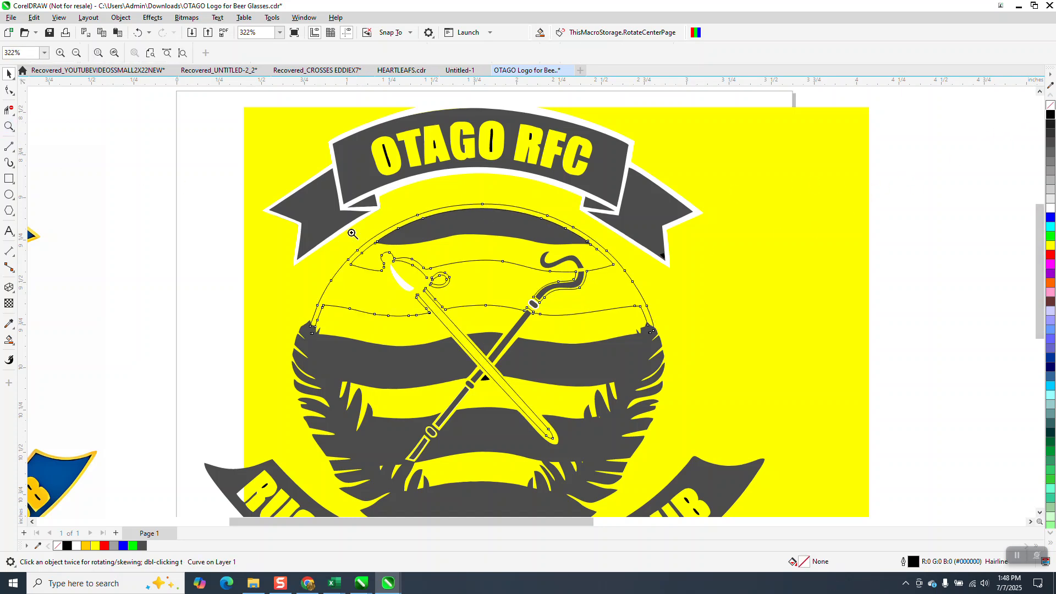
{"action": "left_click_drag", "start_coordinate": [362, 252], "coordinate": [478, 341]}
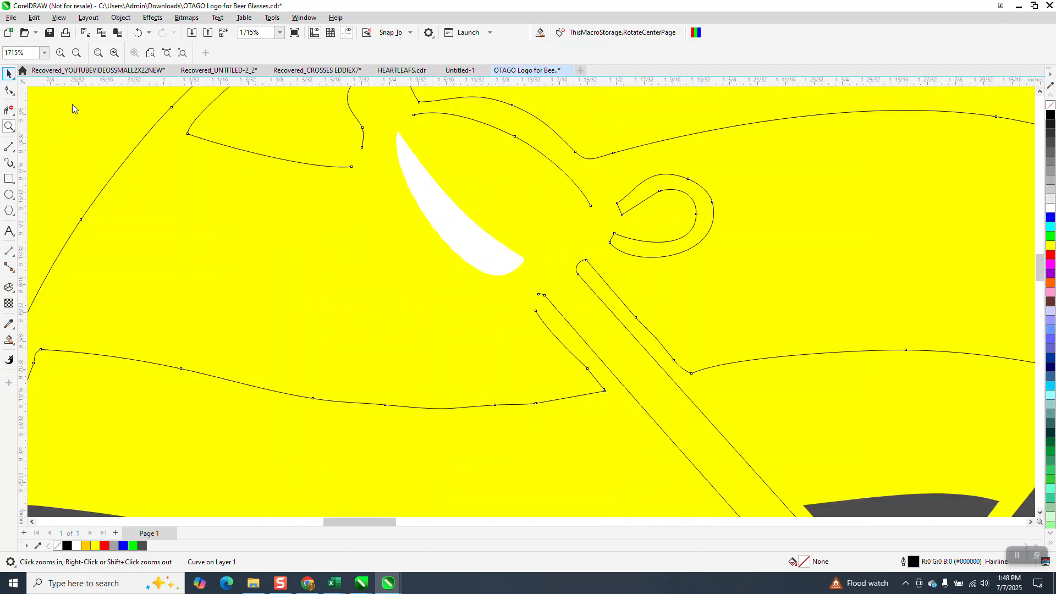
{"action": "left_click", "coordinate": [438, 206]}
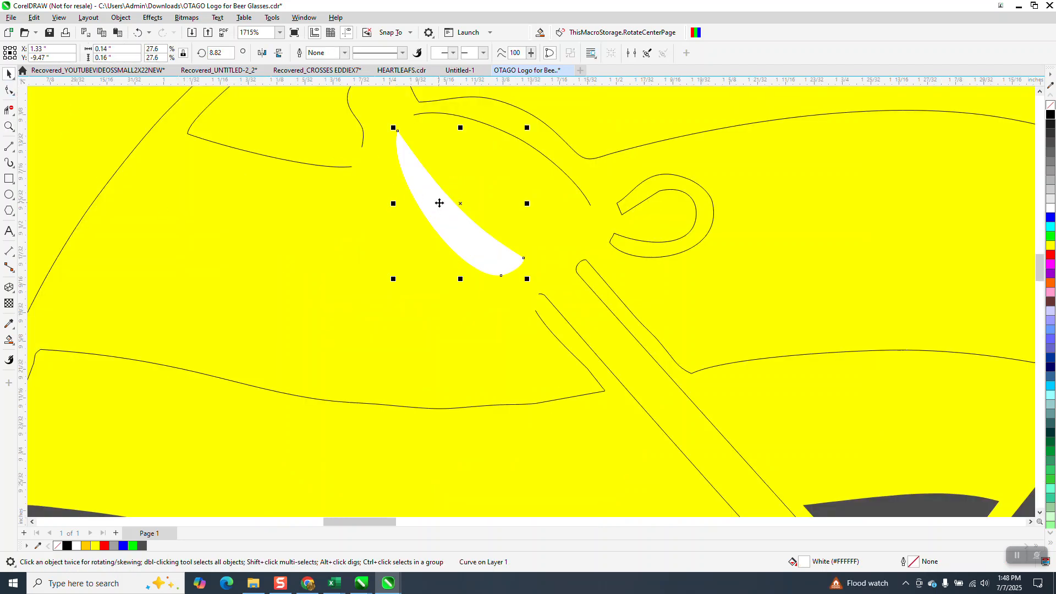
{"action": "left_click", "coordinate": [1050, 106]}
{"action": "right_click", "coordinate": [1050, 115]}
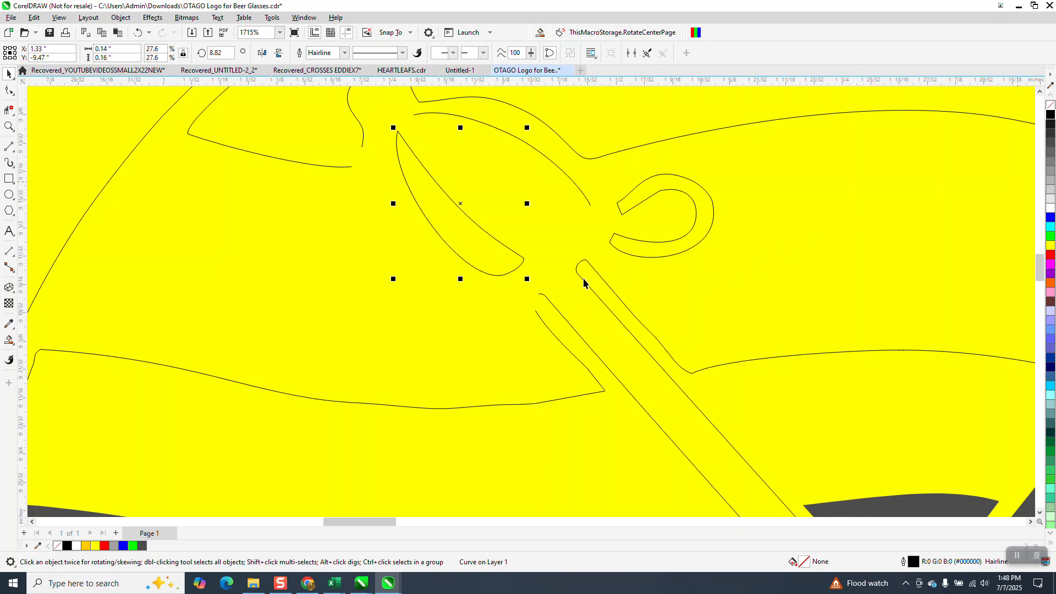
Switch the drawing back to Wireframe view around the sword's hilt.
{"action": "scroll", "coordinate": [581, 274], "scroll_direction": "down", "scroll_amount": 2}
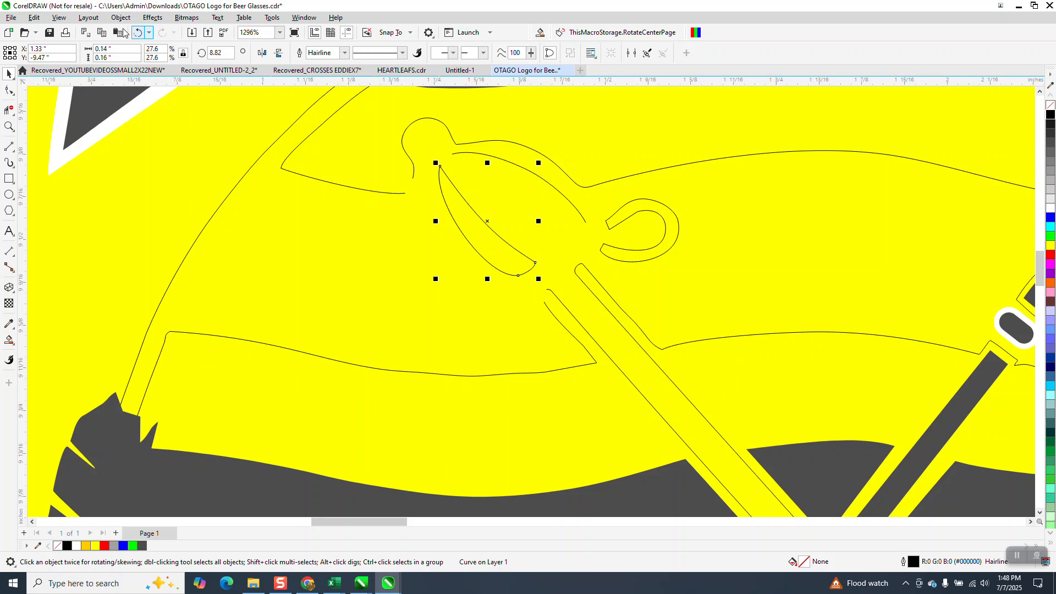
{"action": "left_click", "coordinate": [59, 18]}
{"action": "left_click", "coordinate": [75, 33]}
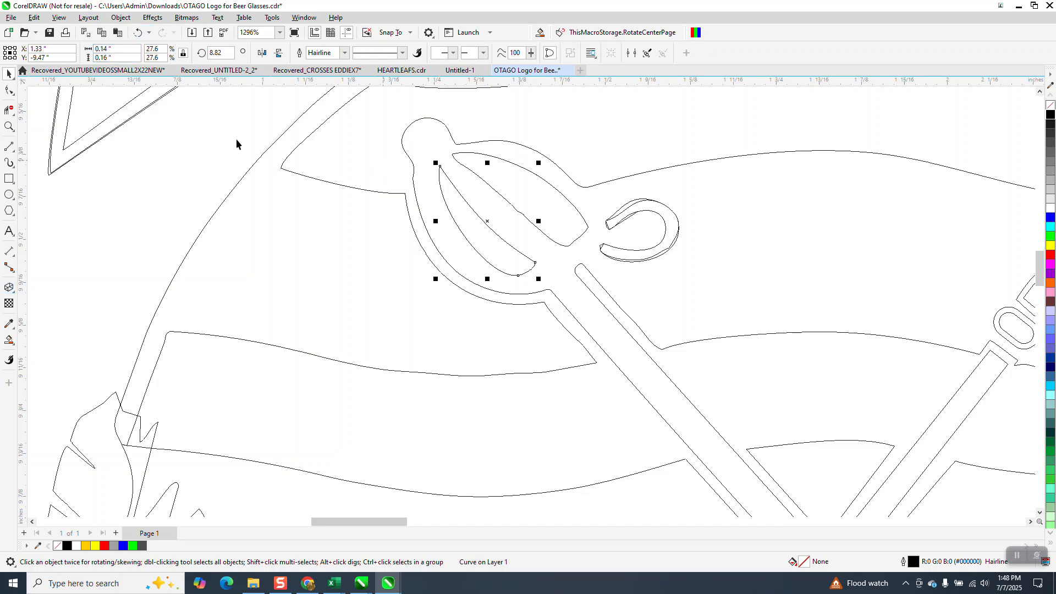
Try deleting the upper crescent curve inside the sword's hilt, and undo the deletion.
{"action": "left_click", "coordinate": [512, 185]}
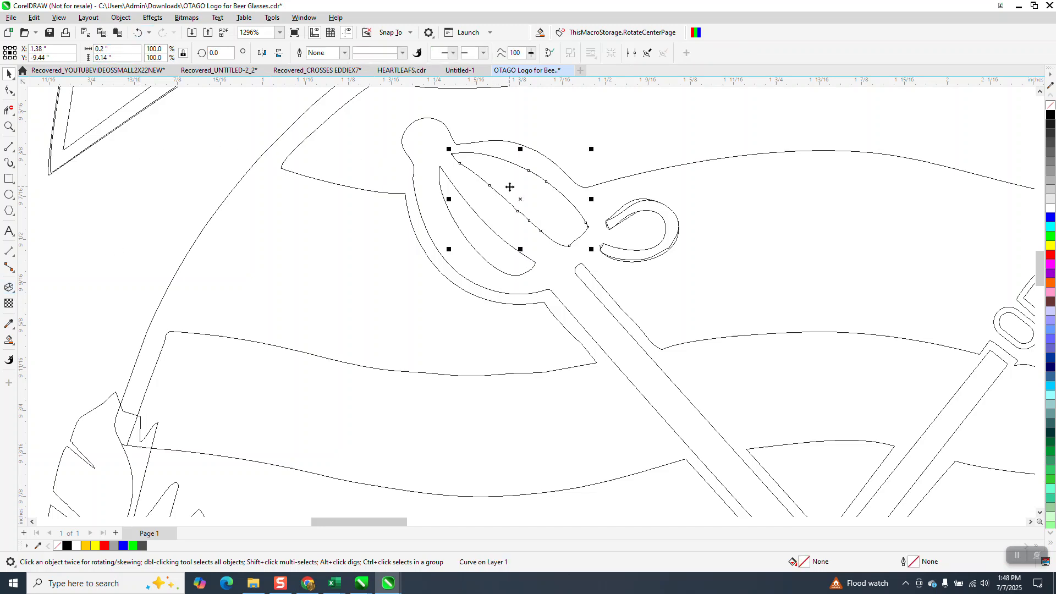
{"action": "key", "text": "Delete"}
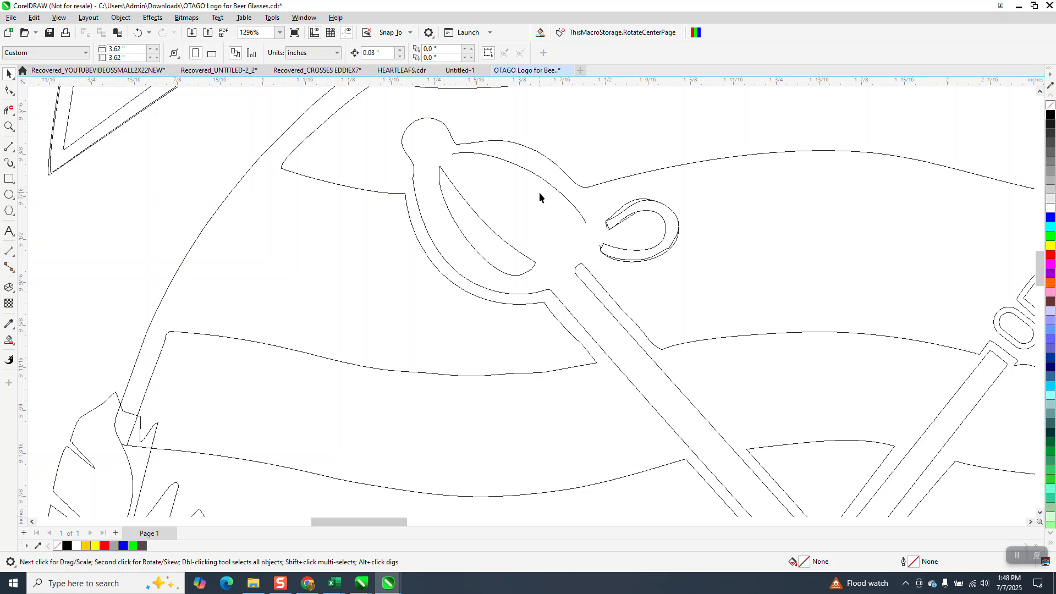
{"action": "left_click", "coordinate": [137, 32]}
Set the nudge distance to 0.5 inches and test it by nudging the large striped curve left and back again.
{"action": "left_click", "coordinate": [572, 130]}
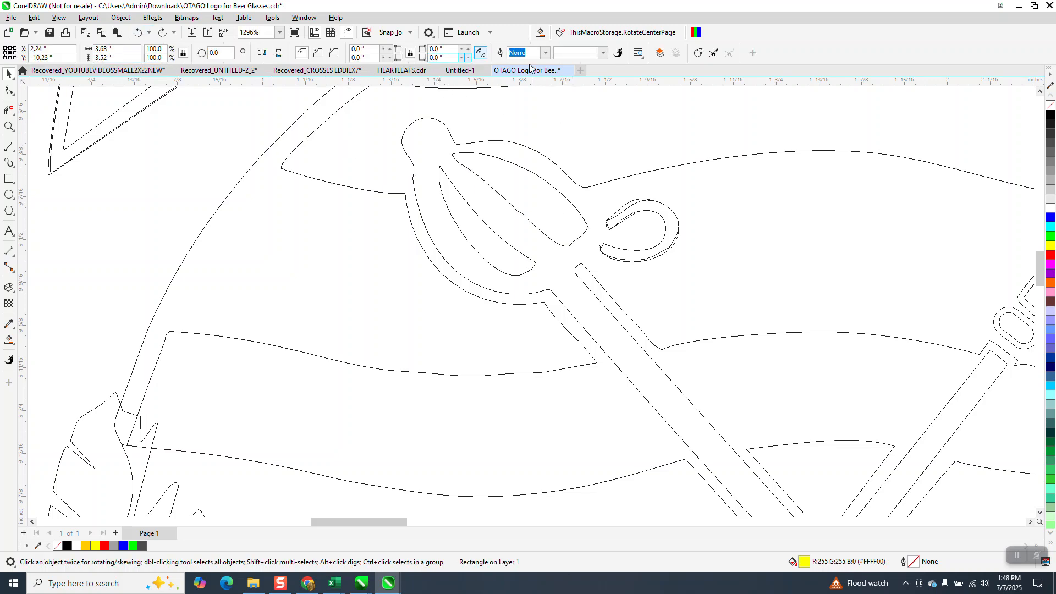
{"action": "scroll", "coordinate": [275, 164], "scroll_direction": "down", "scroll_amount": 5}
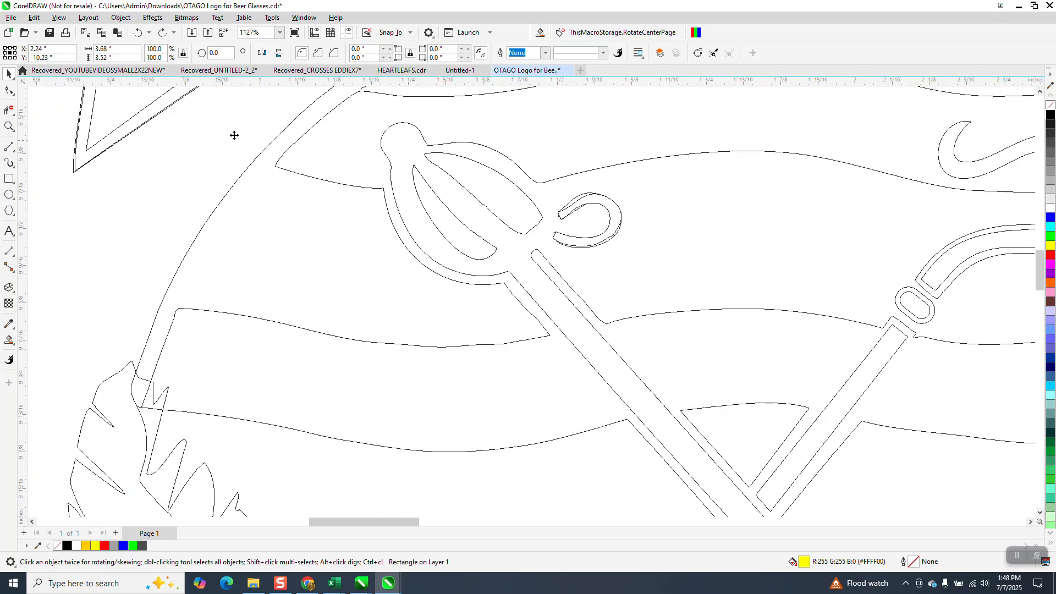
{"action": "left_click", "coordinate": [144, 157]}
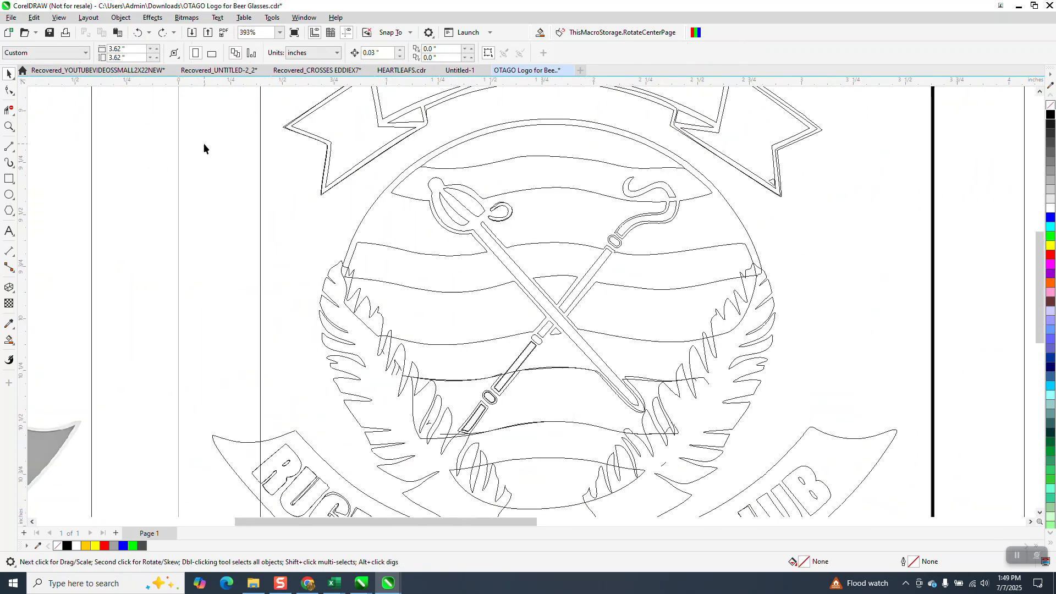
{"action": "type", "text": ".5"}
{"action": "left_click", "coordinate": [490, 202]}
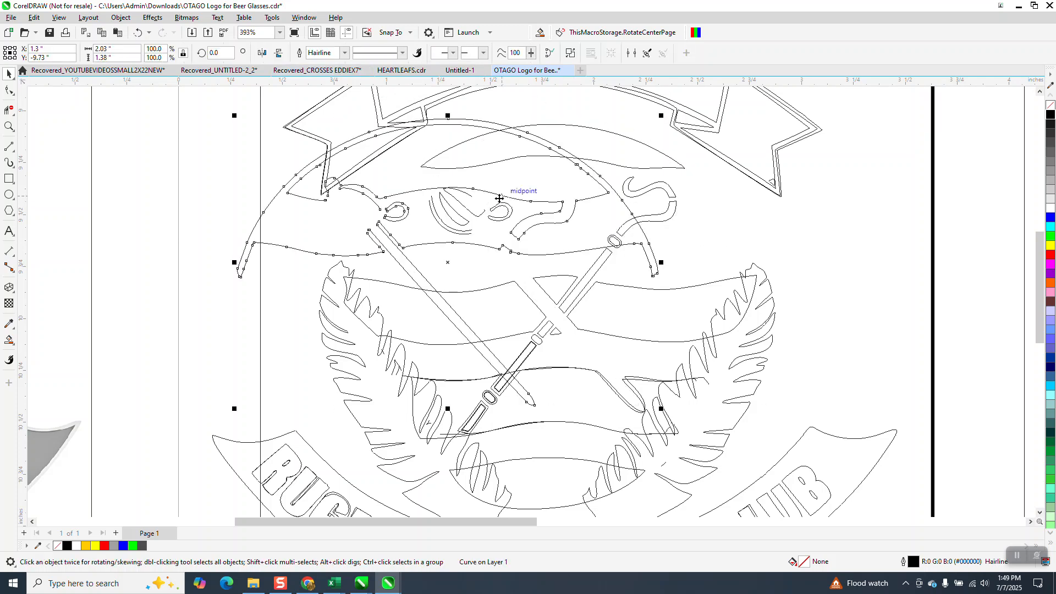
{"action": "key", "text": "Right"}
Nudge the upper crescent curve of the sword's hilt 0.5 inches left and select the large curve that lay beneath it.
{"action": "left_click", "coordinate": [9, 127]}
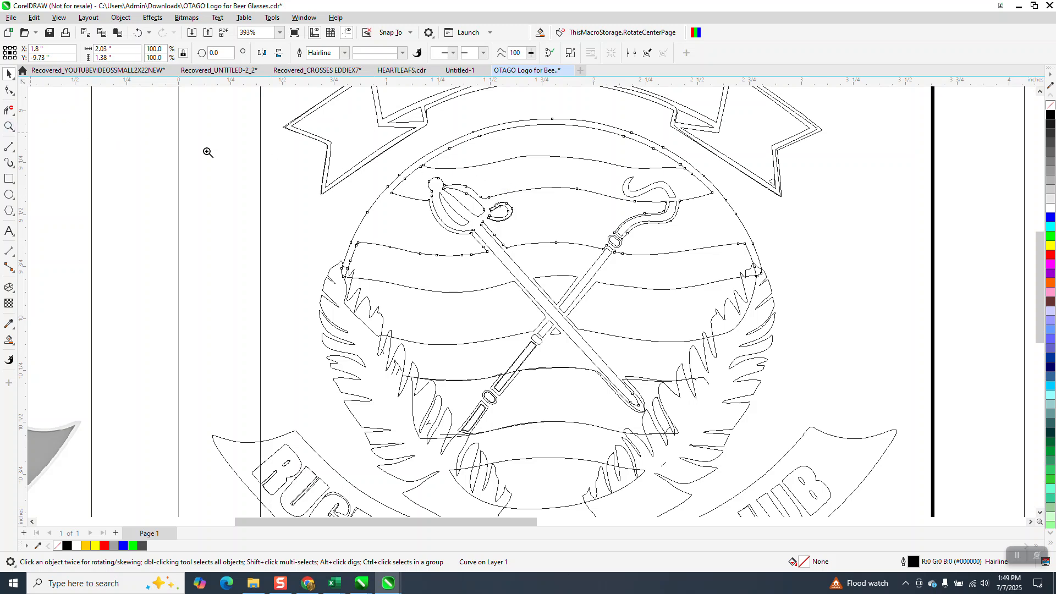
{"action": "left_click_drag", "start_coordinate": [426, 165], "coordinate": [532, 281]}
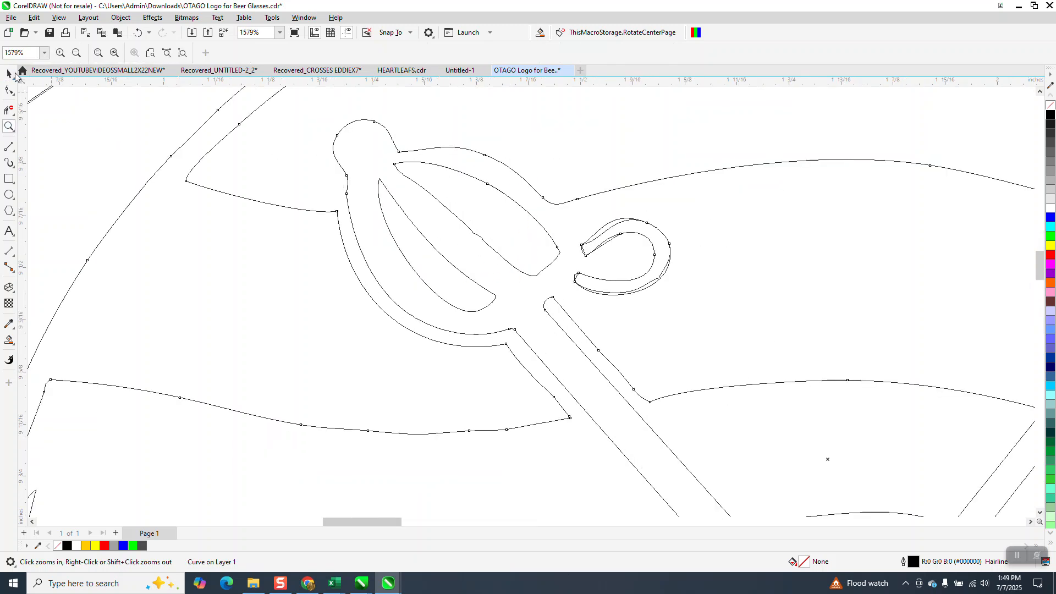
{"action": "left_click", "coordinate": [9, 73]}
{"action": "left_click", "coordinate": [491, 187]}
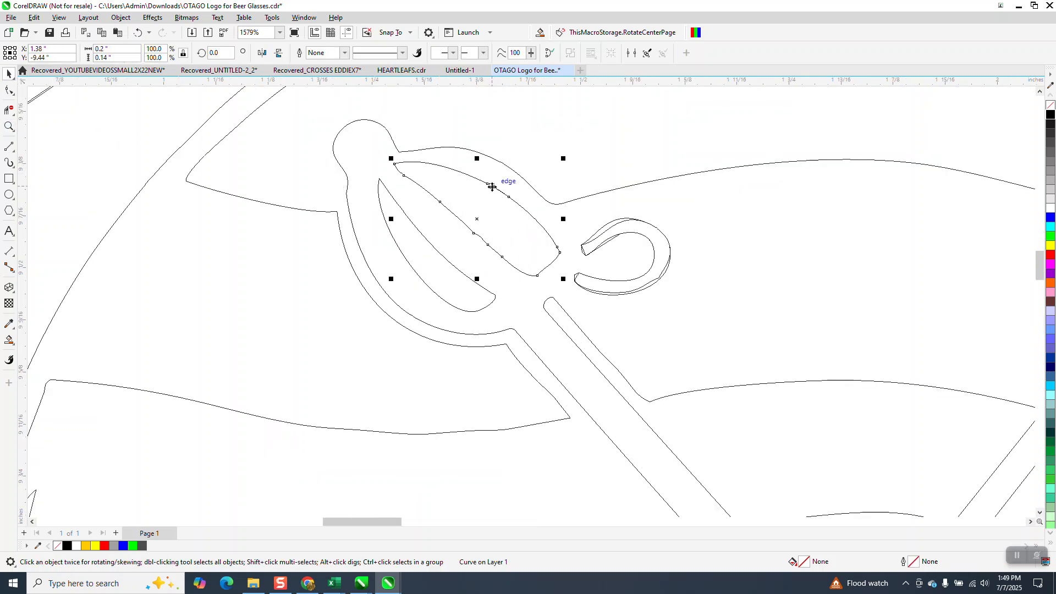
{"action": "key", "text": "Left"}
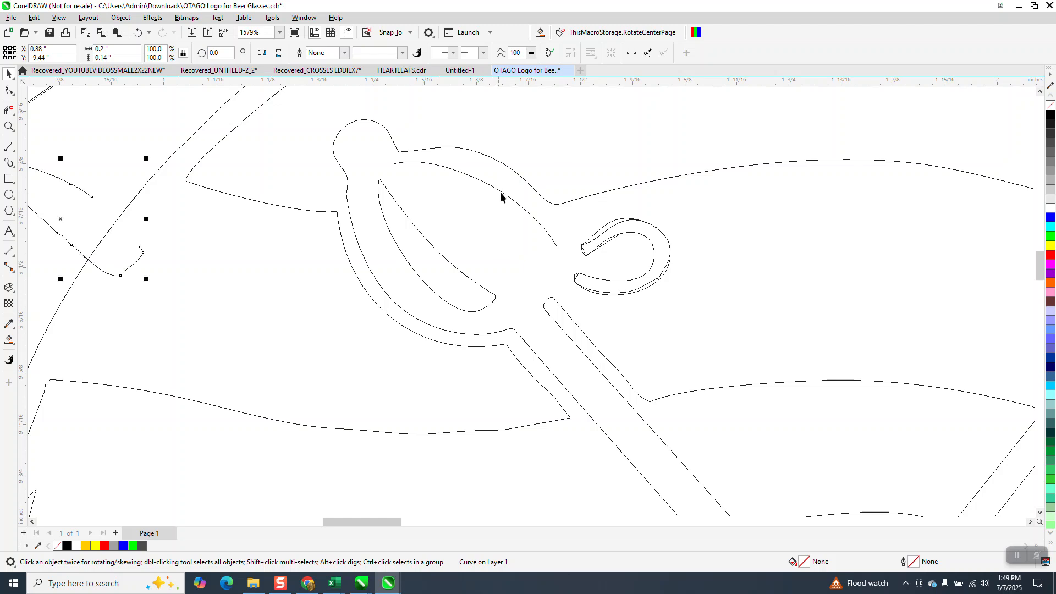
{"action": "left_click", "coordinate": [506, 197]}
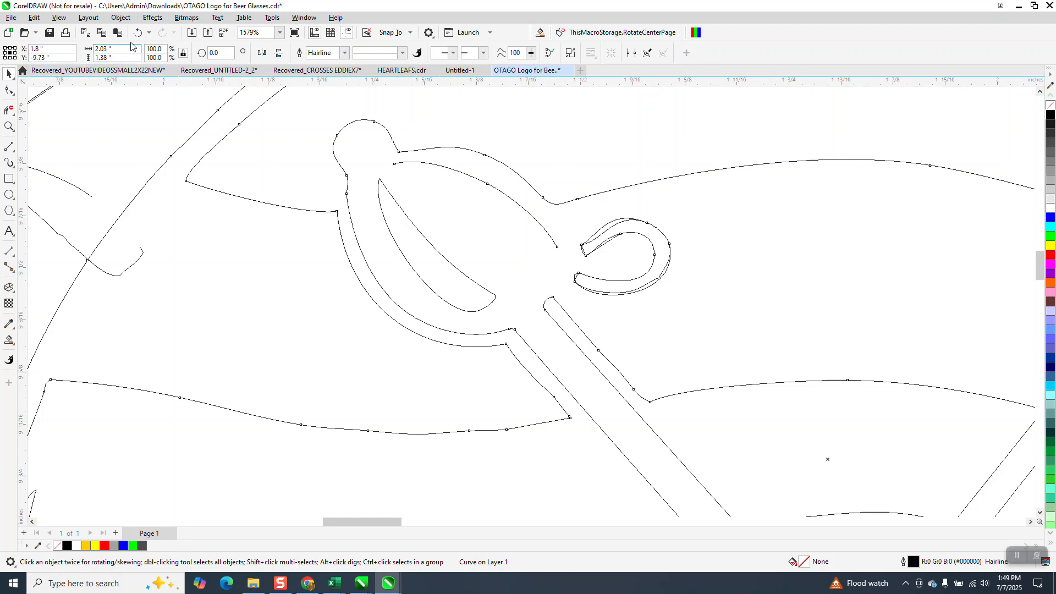
Break the large striped curve apart and delete its separated upper crescent segment inside the sword's hilt.
{"action": "left_click", "coordinate": [122, 18]}
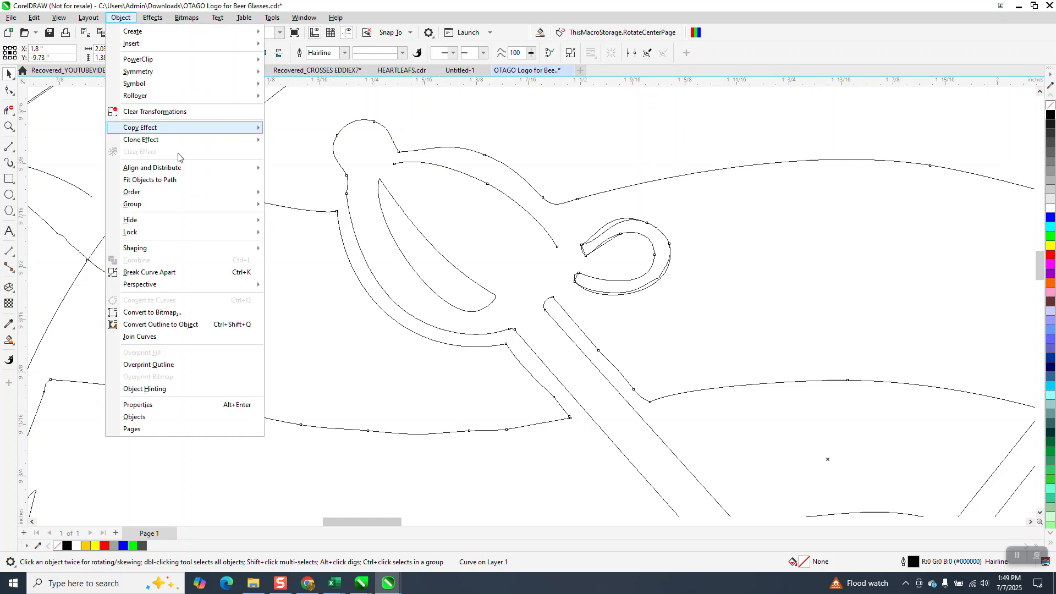
{"action": "left_click", "coordinate": [183, 273]}
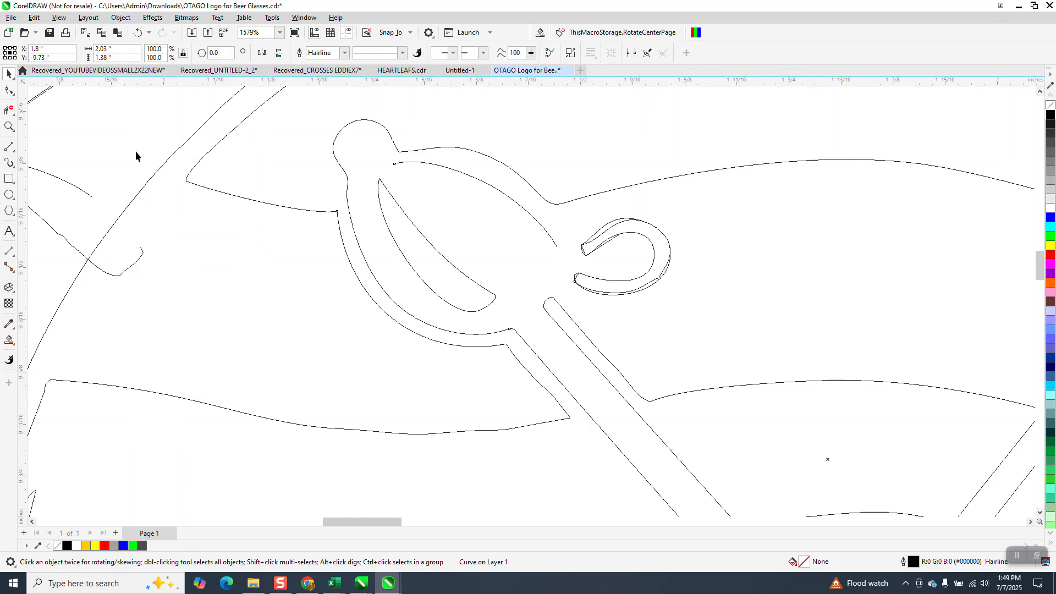
{"action": "left_click", "coordinate": [471, 196]}
{"action": "key", "text": "Delete"}
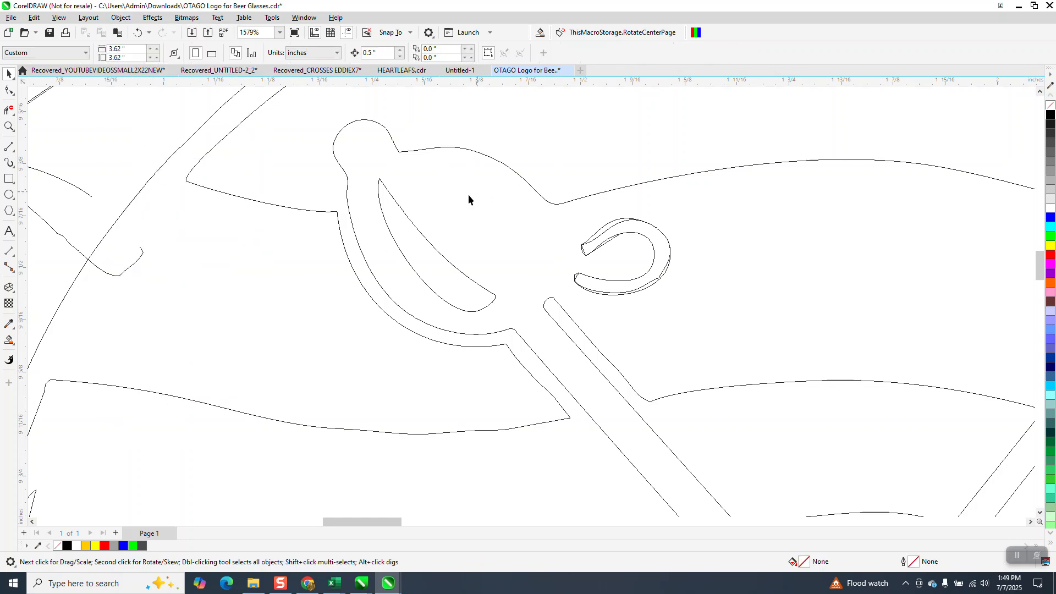
Nudge the displaced crescent curve 0.5 inches right, back into the hilt, and close it by joining its two open end nodes.
{"action": "left_click", "coordinate": [136, 262]}
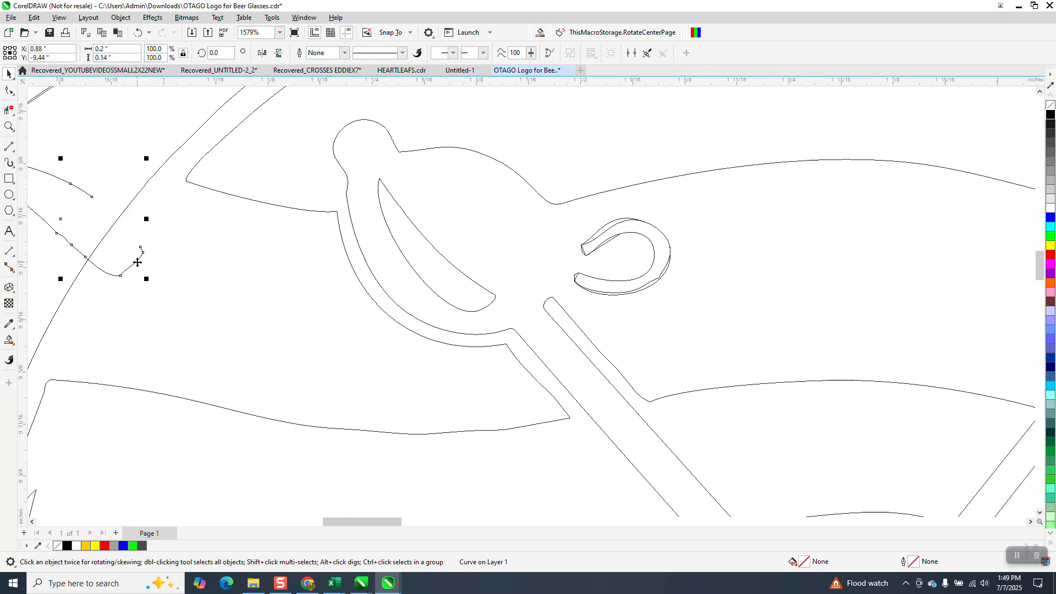
{"action": "key", "text": "Right"}
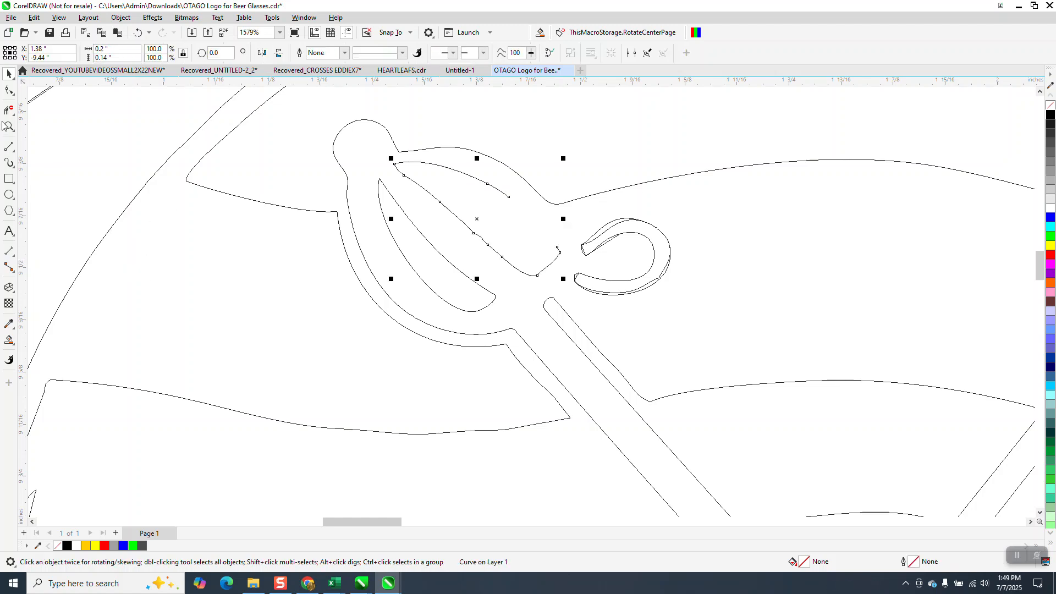
{"action": "left_click", "coordinate": [15, 94]}
{"action": "left_click", "coordinate": [41, 87]}
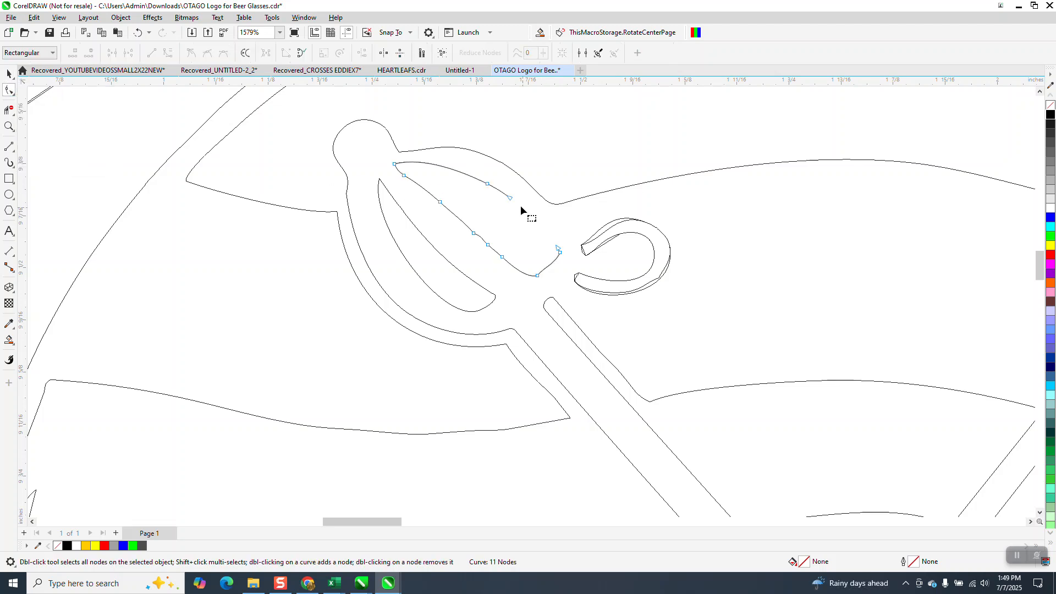
{"action": "left_click_drag", "start_coordinate": [511, 198], "coordinate": [559, 251]}
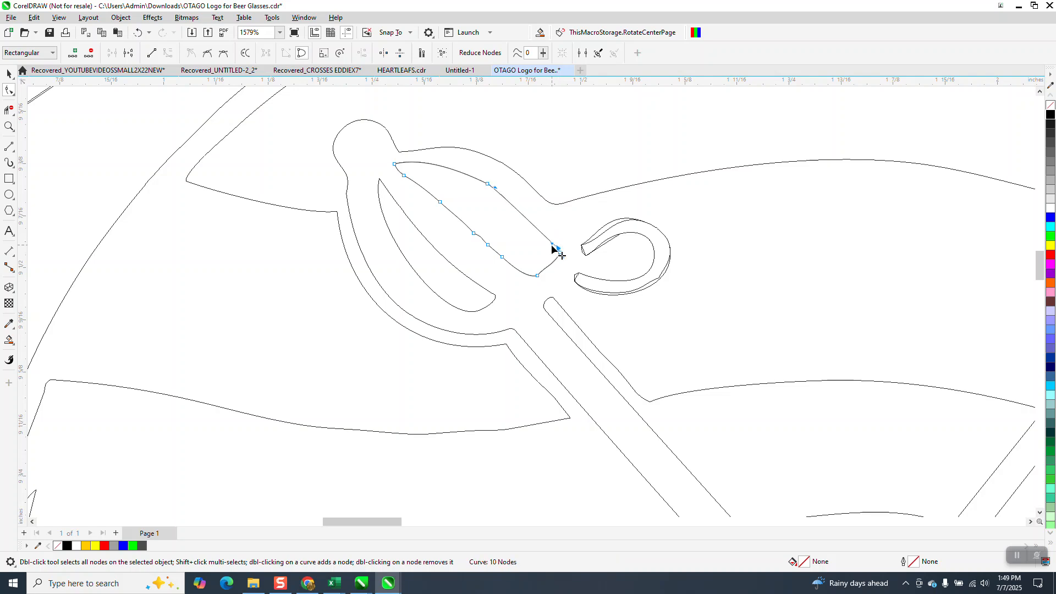
Switch out of Wireframe view and give the shapes in the sword's hilt black hairline outlines.
{"action": "scroll", "coordinate": [596, 256], "scroll_direction": "down", "scroll_amount": 8}
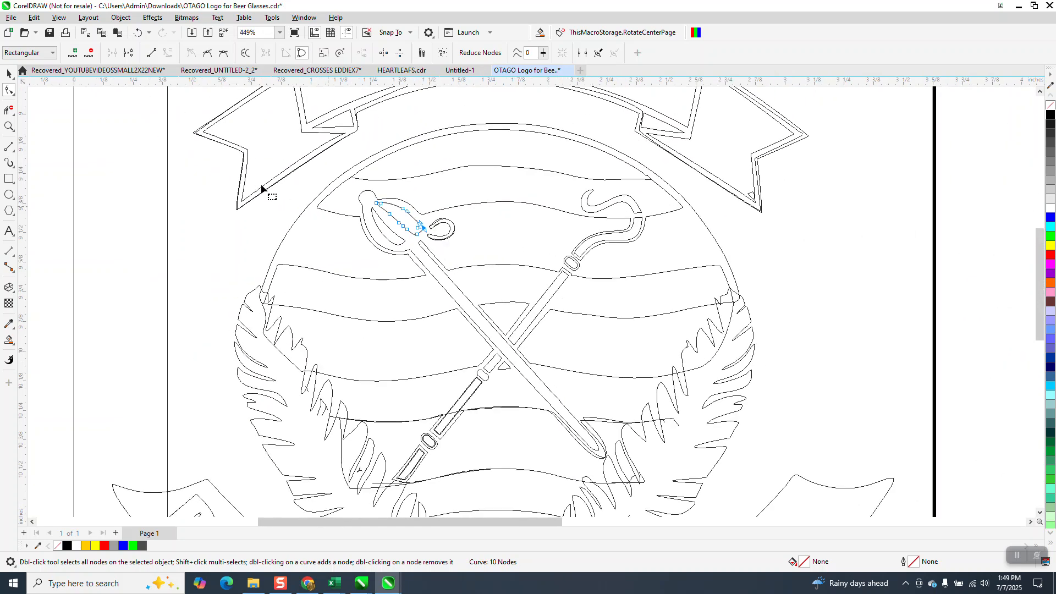
{"action": "left_click", "coordinate": [59, 17]}
{"action": "left_click", "coordinate": [75, 48]}
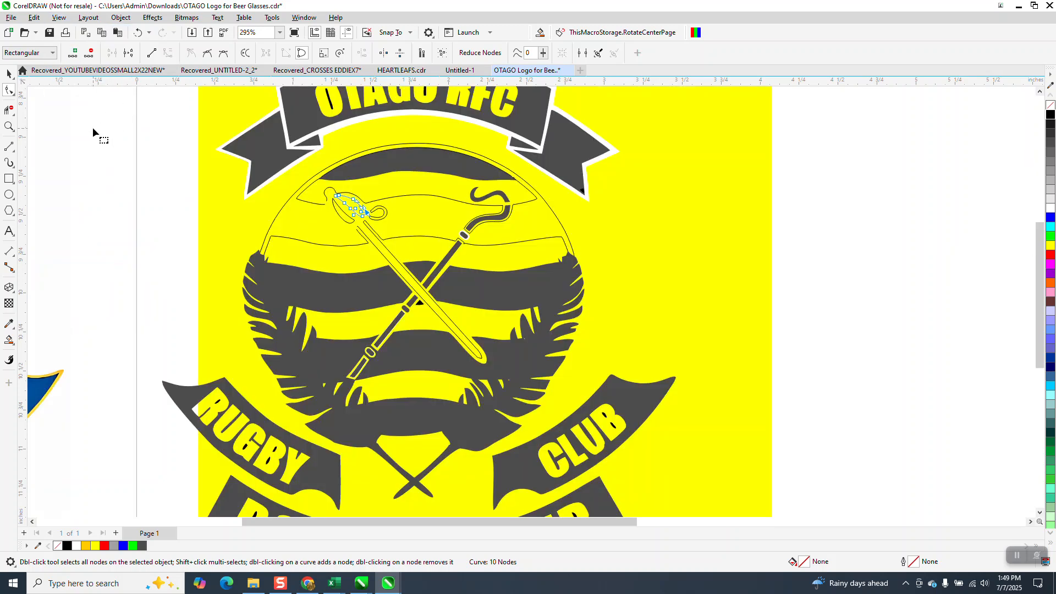
{"action": "left_click", "coordinate": [9, 126]}
{"action": "left_click_drag", "start_coordinate": [226, 174], "coordinate": [395, 262]}
{"action": "scroll", "coordinate": [395, 262], "scroll_direction": "down", "scroll_amount": 5}
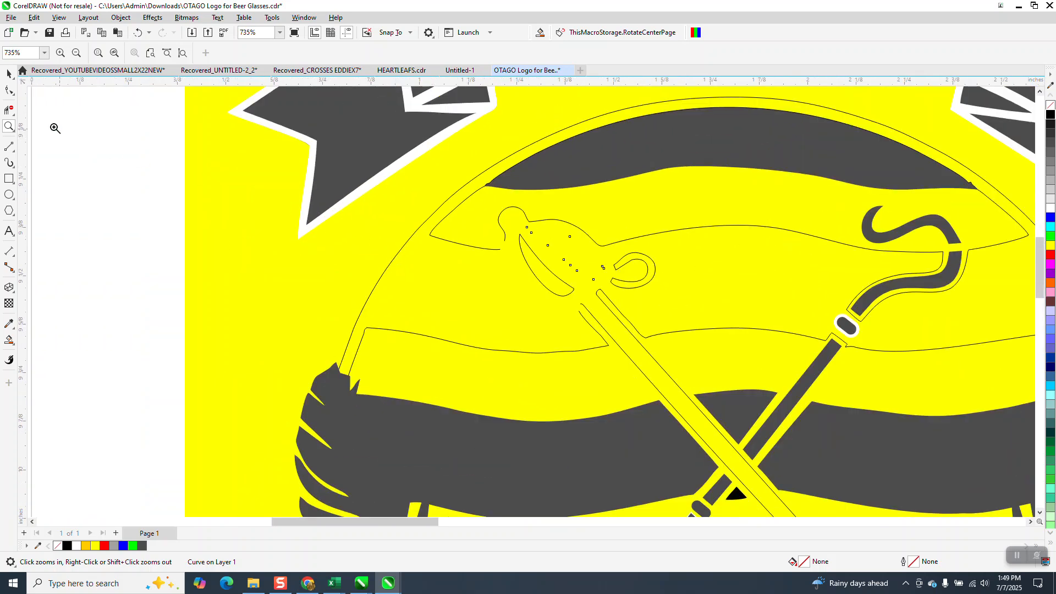
{"action": "left_click", "coordinate": [9, 73]}
{"action": "scroll", "coordinate": [144, 162], "scroll_direction": "down", "scroll_amount": 1}
{"action": "left_click_drag", "start_coordinate": [144, 162], "coordinate": [516, 309]}
{"action": "right_click", "coordinate": [1049, 115]}
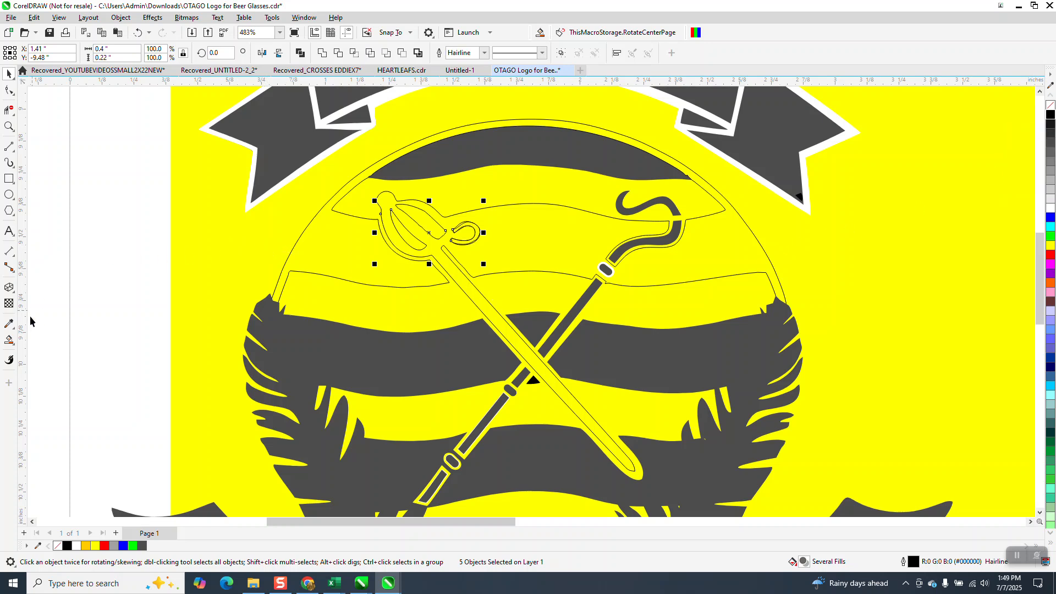
Smart Fill the circle's border, upper wavy bands and sword region with dark grey #4D4D4D and no outline.
{"action": "left_click", "coordinate": [9, 341]}
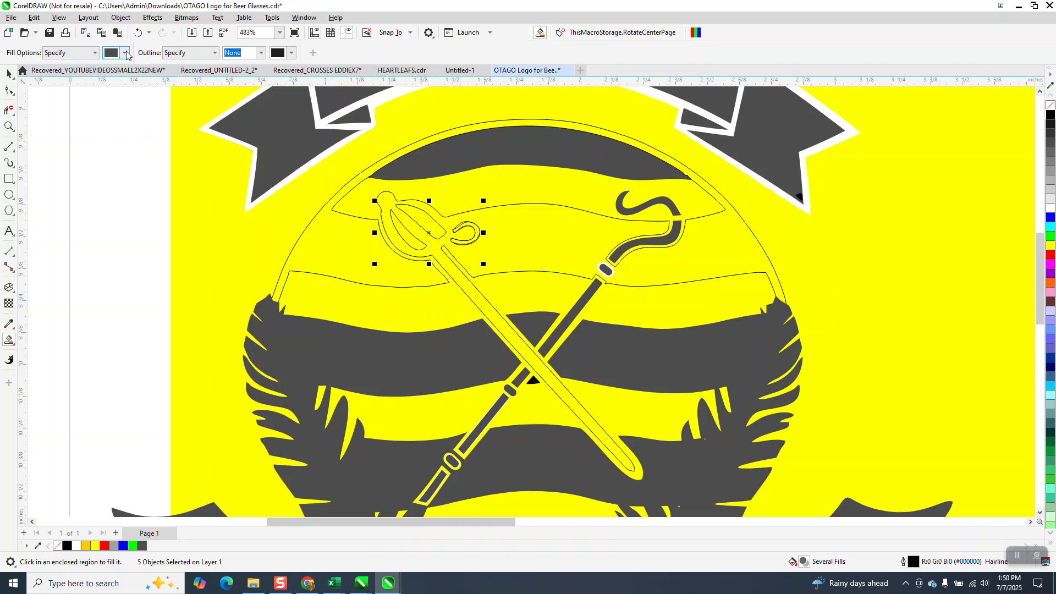
{"action": "left_click", "coordinate": [126, 53]}
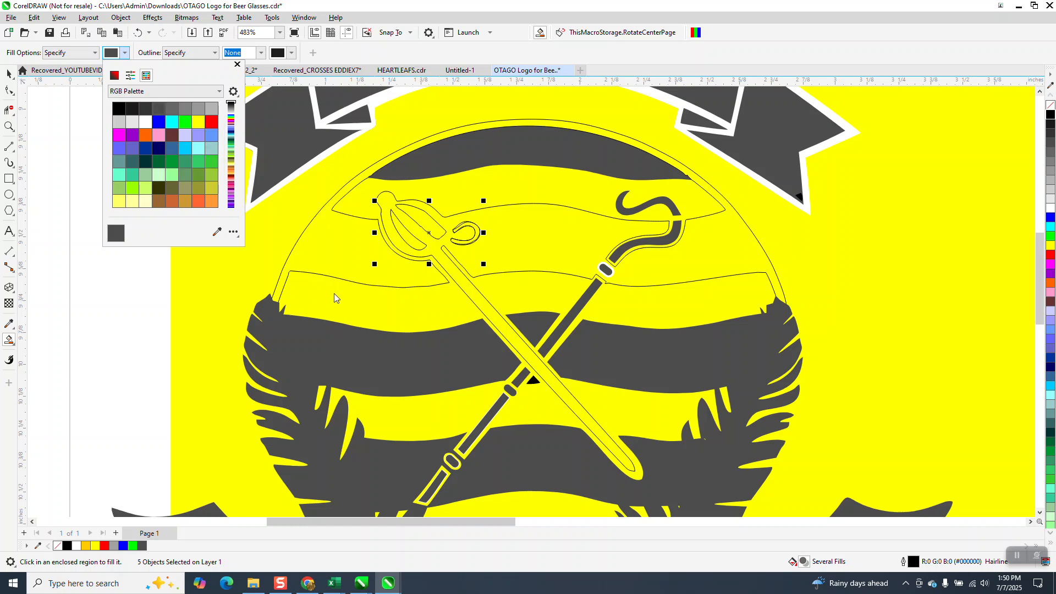
{"action": "left_click", "coordinate": [377, 266]}
{"action": "left_click", "coordinate": [380, 266]}
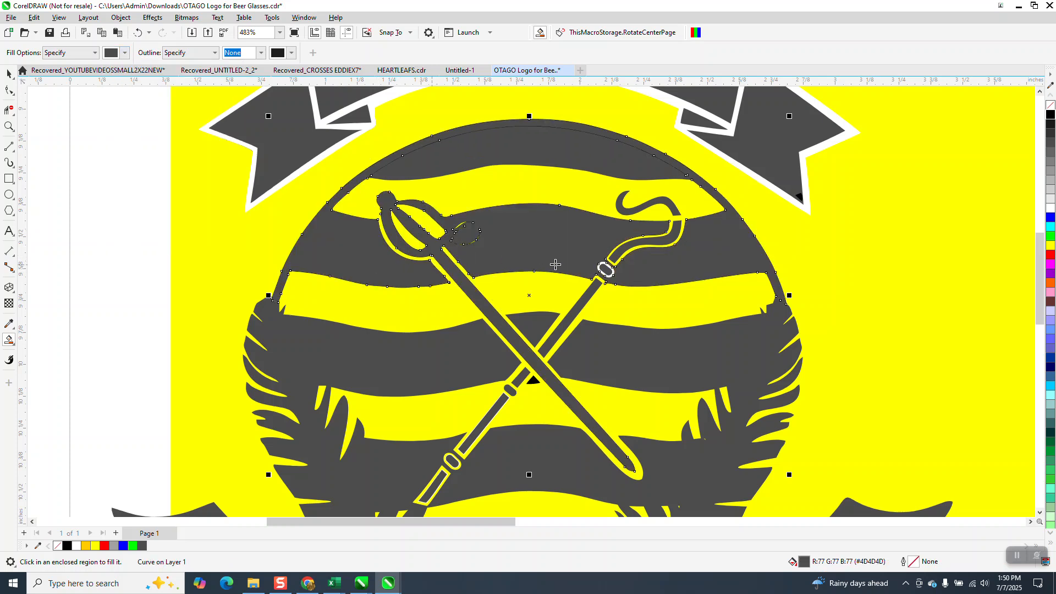
Remove the fill from the contoured oval on the cane and give it a black hairline outline.
{"action": "left_click", "coordinate": [9, 126]}
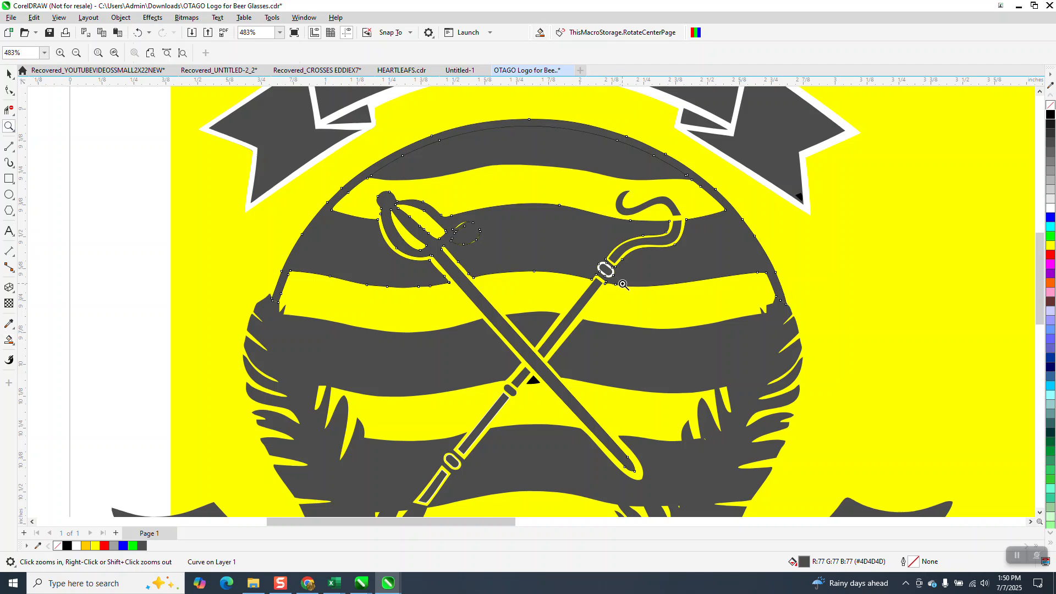
{"action": "left_click_drag", "start_coordinate": [593, 251], "coordinate": [634, 293]}
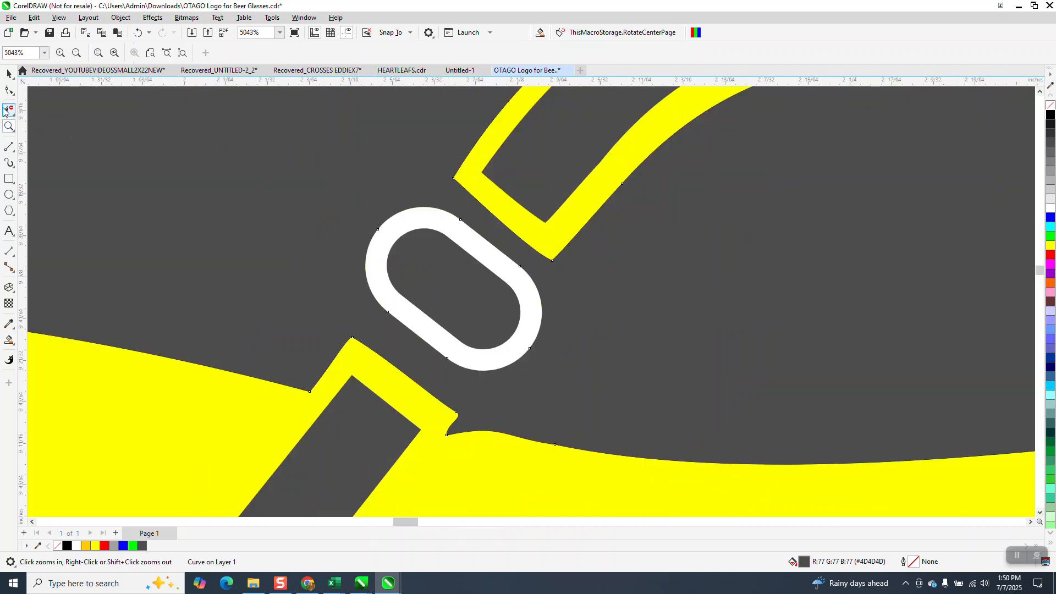
{"action": "left_click", "coordinate": [9, 73]}
{"action": "left_click", "coordinate": [395, 210]}
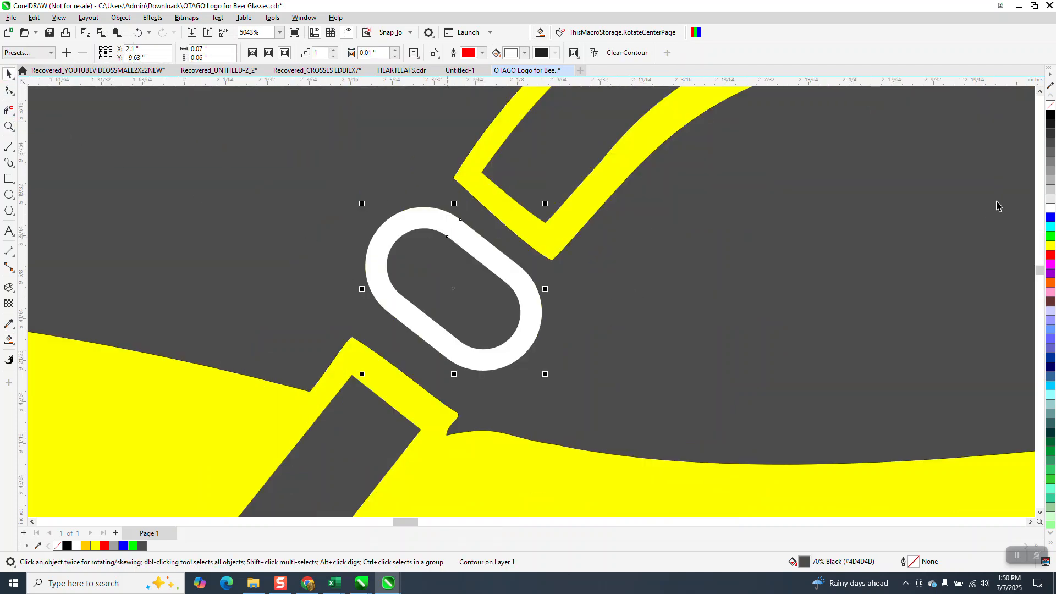
{"action": "left_click", "coordinate": [1050, 114]}
{"action": "right_click", "coordinate": [1049, 118]}
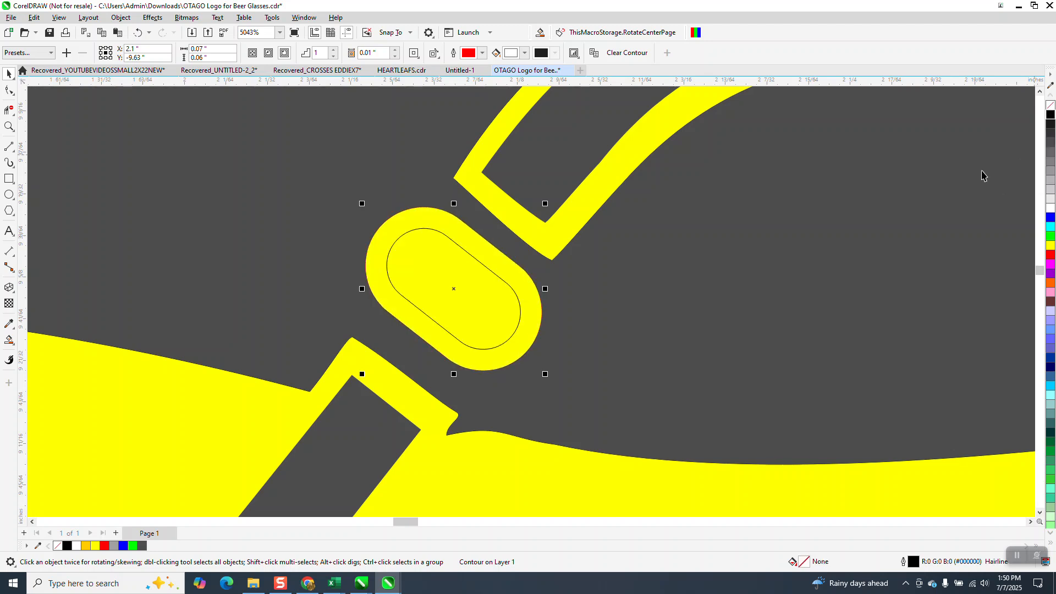
Smart Fill the inside of the cane's oval ring with dark grey #4D4D4D and no outline.
{"action": "scroll", "coordinate": [384, 273], "scroll_direction": "down", "scroll_amount": 1}
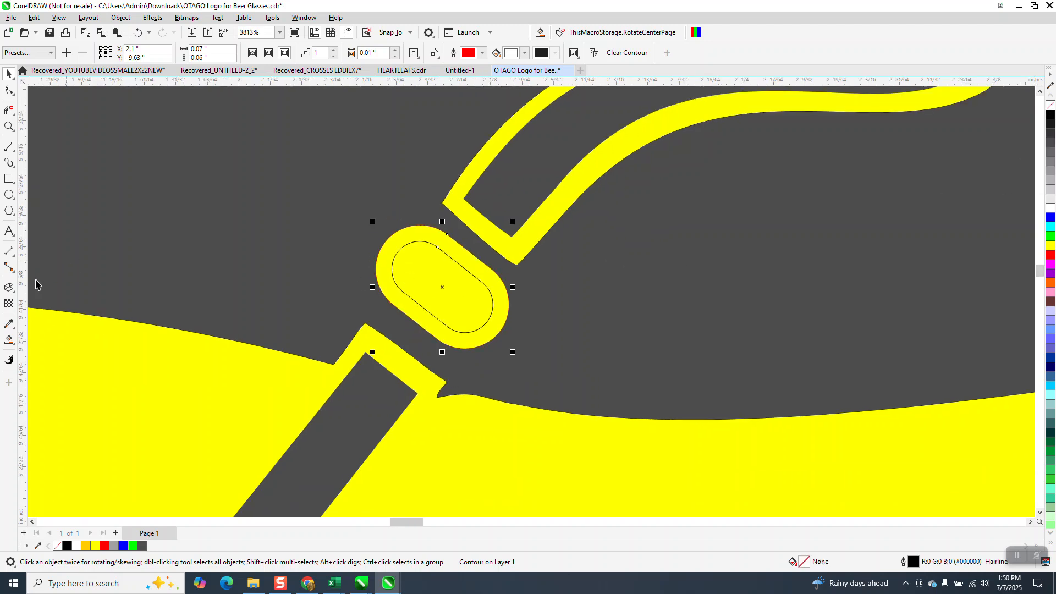
{"action": "left_click", "coordinate": [445, 287]}
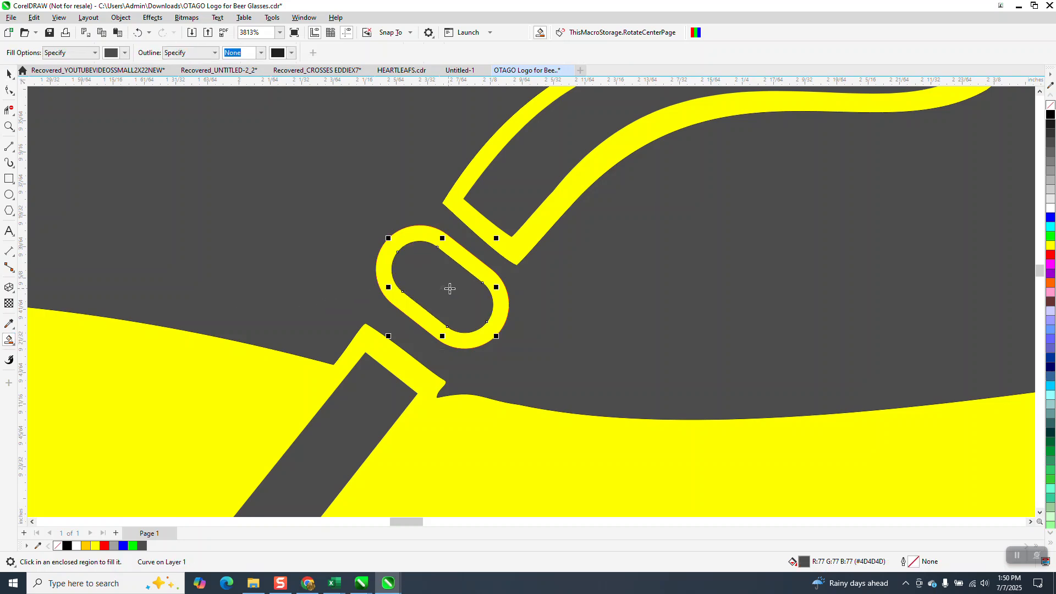
{"action": "scroll", "coordinate": [501, 307], "scroll_direction": "down", "scroll_amount": 6}
{"action": "scroll", "coordinate": [518, 315], "scroll_direction": "down", "scroll_amount": 1}
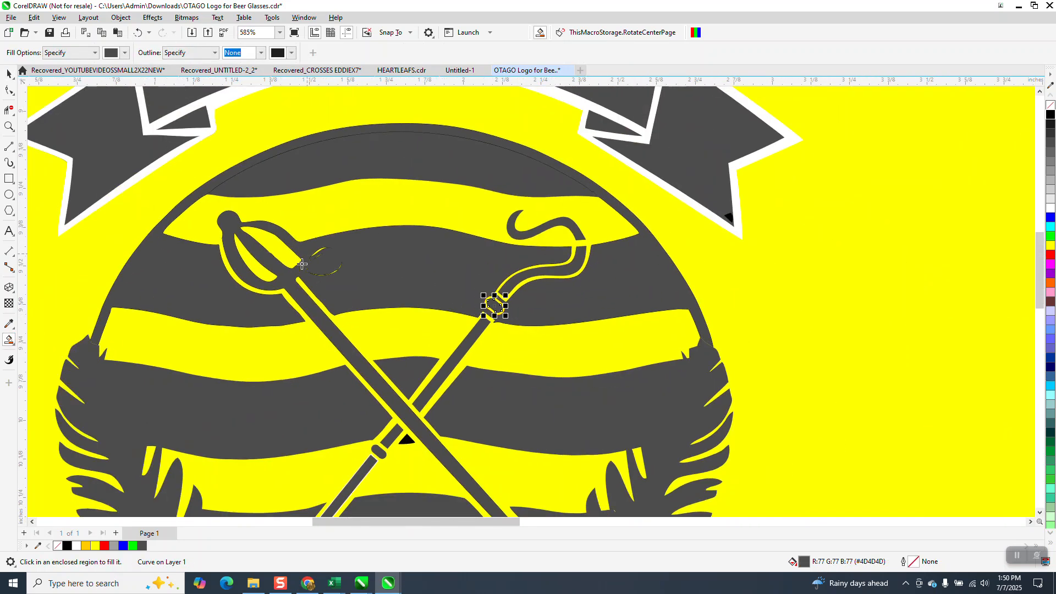
Inspect the broken loop beside the sword's hilt and switch the drawing to Wireframe view.
{"action": "left_click", "coordinate": [9, 127]}
{"action": "left_click_drag", "start_coordinate": [312, 237], "coordinate": [370, 280]}
{"action": "right_click", "coordinate": [369, 280]}
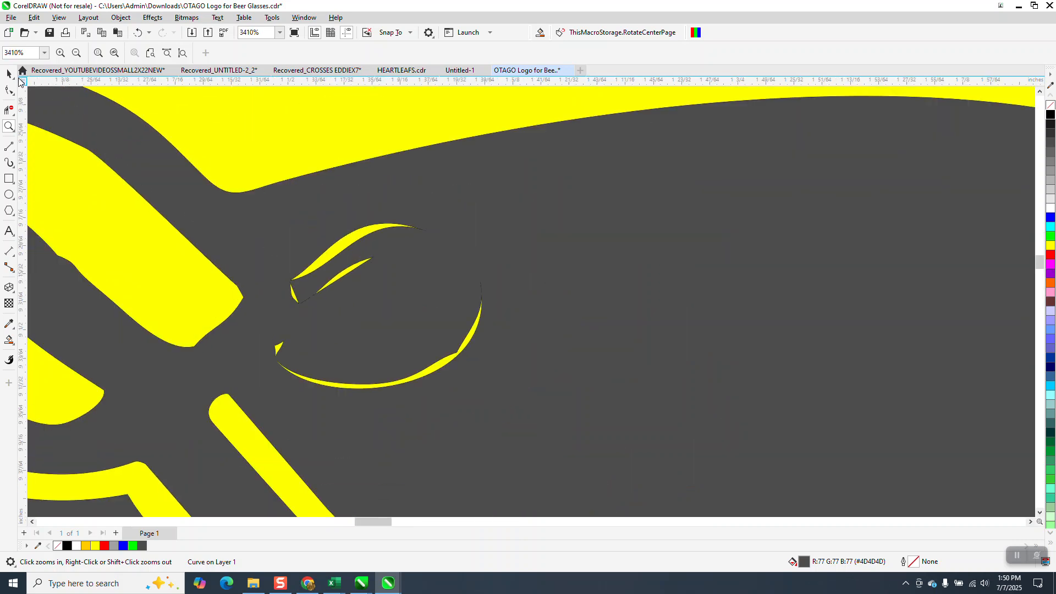
{"action": "left_click", "coordinate": [9, 73]}
{"action": "scroll", "coordinate": [390, 257], "scroll_direction": "down", "scroll_amount": 10}
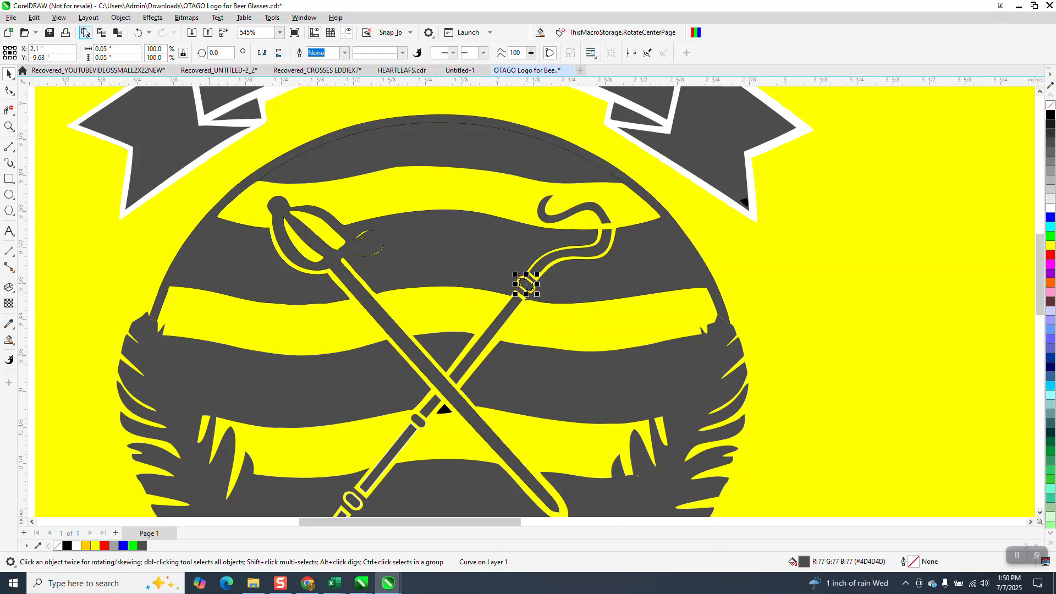
{"action": "left_click", "coordinate": [59, 17]}
{"action": "left_click", "coordinate": [80, 32]}
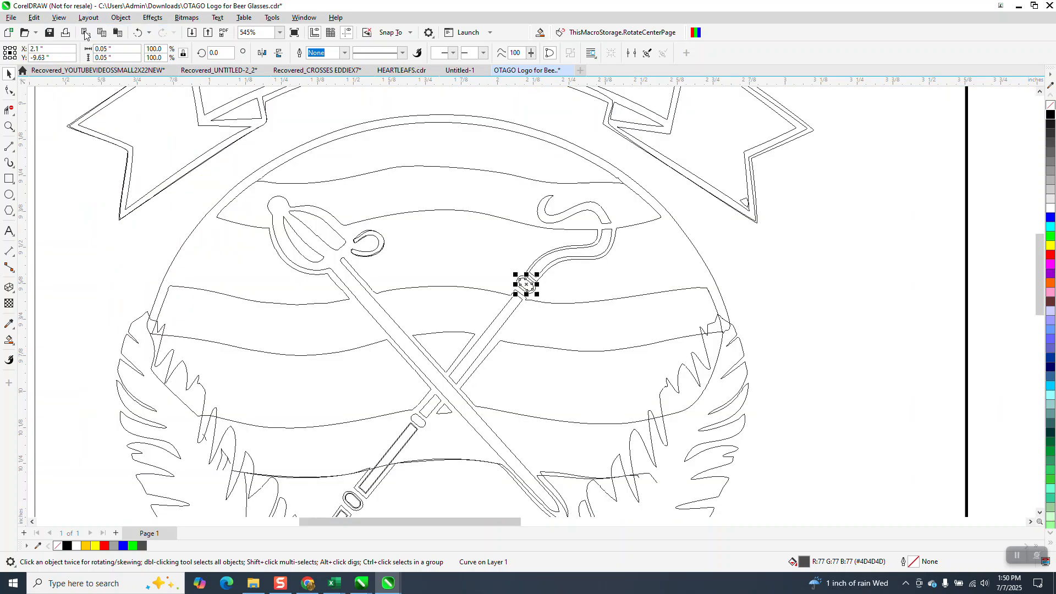
Delete the overlapping shapes that cover the clean loop beside the sword's hilt.
{"action": "left_click", "coordinate": [9, 127]}
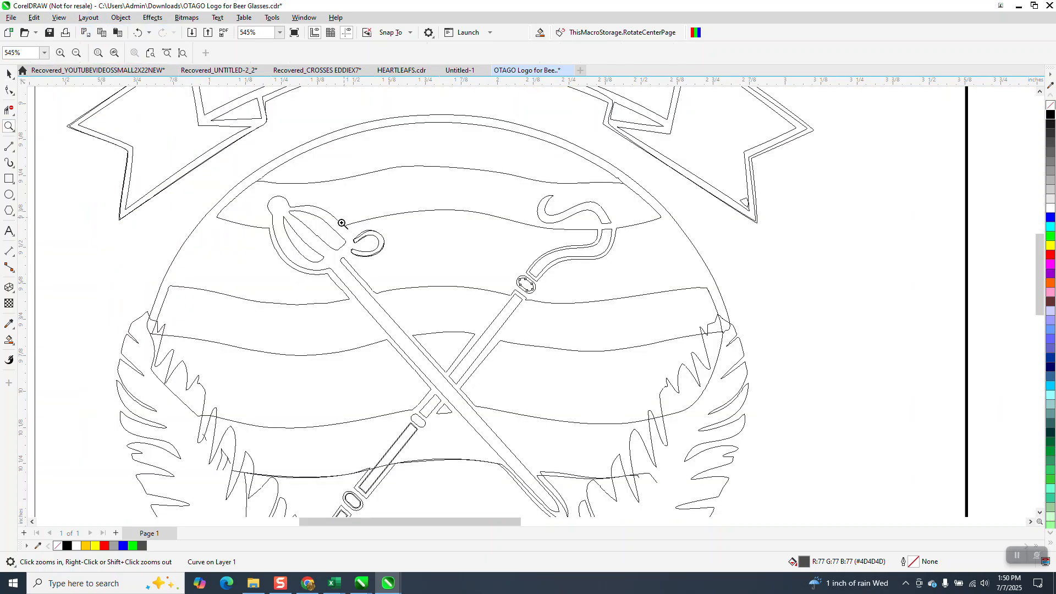
{"action": "left_click_drag", "start_coordinate": [347, 219], "coordinate": [414, 278]}
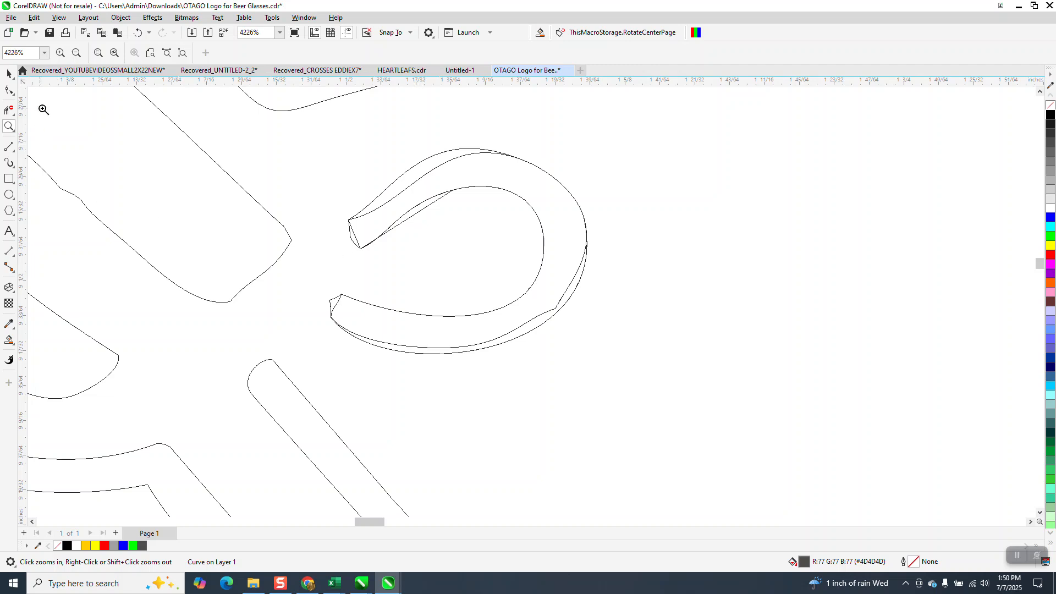
{"action": "left_click", "coordinate": [11, 76]}
{"action": "left_click", "coordinate": [431, 174]}
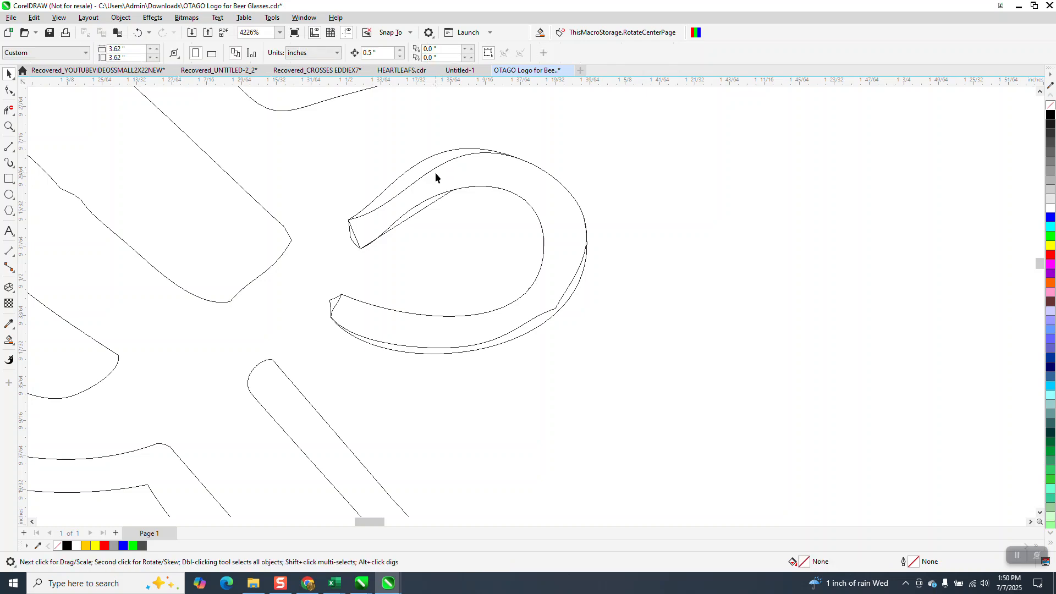
{"action": "left_click", "coordinate": [435, 168]}
{"action": "key", "text": "Escape"}
{"action": "scroll", "coordinate": [440, 181], "scroll_direction": "down", "scroll_amount": 5}
{"action": "scroll", "coordinate": [460, 220], "scroll_direction": "down", "scroll_amount": 2}
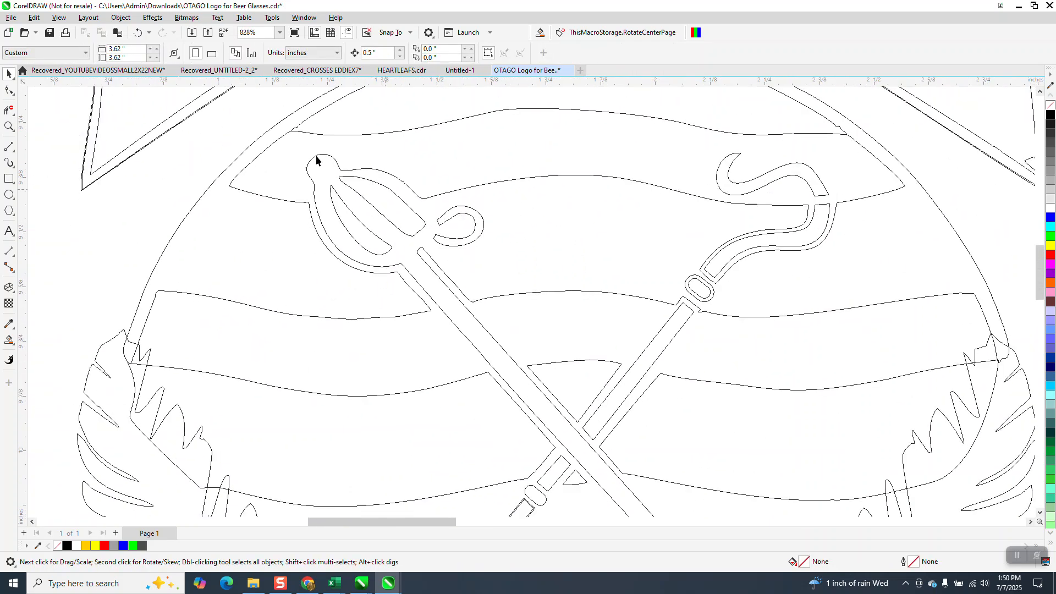
Switch to Enhanced view and Smart Fill the circle's border, wavy bands and sword region with dark grey #4D4D4D and no outline.
{"action": "left_click", "coordinate": [66, 20]}
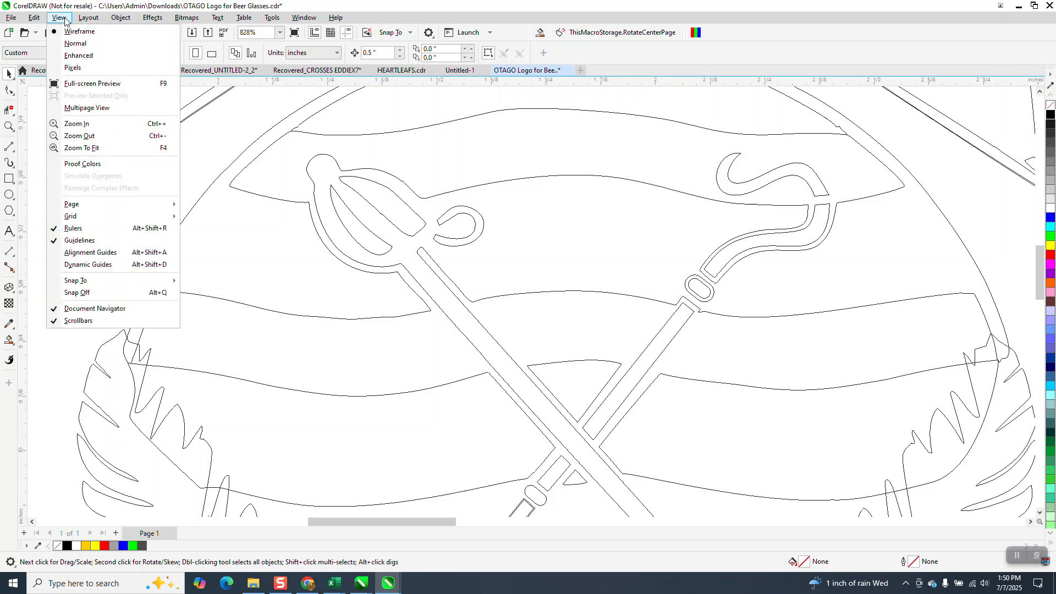
{"action": "left_click", "coordinate": [132, 59]}
{"action": "scroll", "coordinate": [137, 98], "scroll_direction": "down", "scroll_amount": 3}
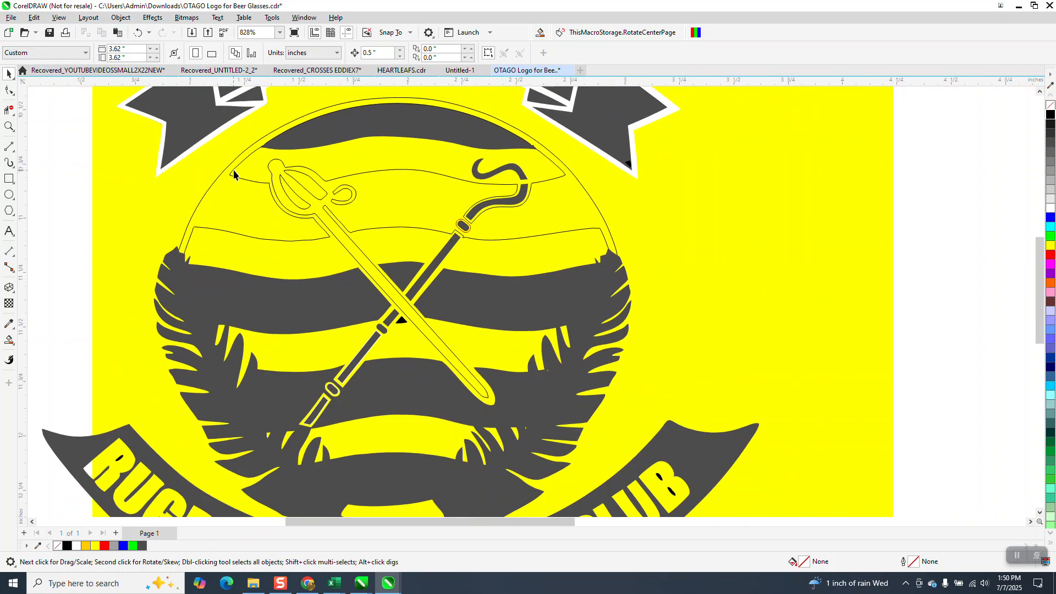
{"action": "left_click", "coordinate": [10, 340]}
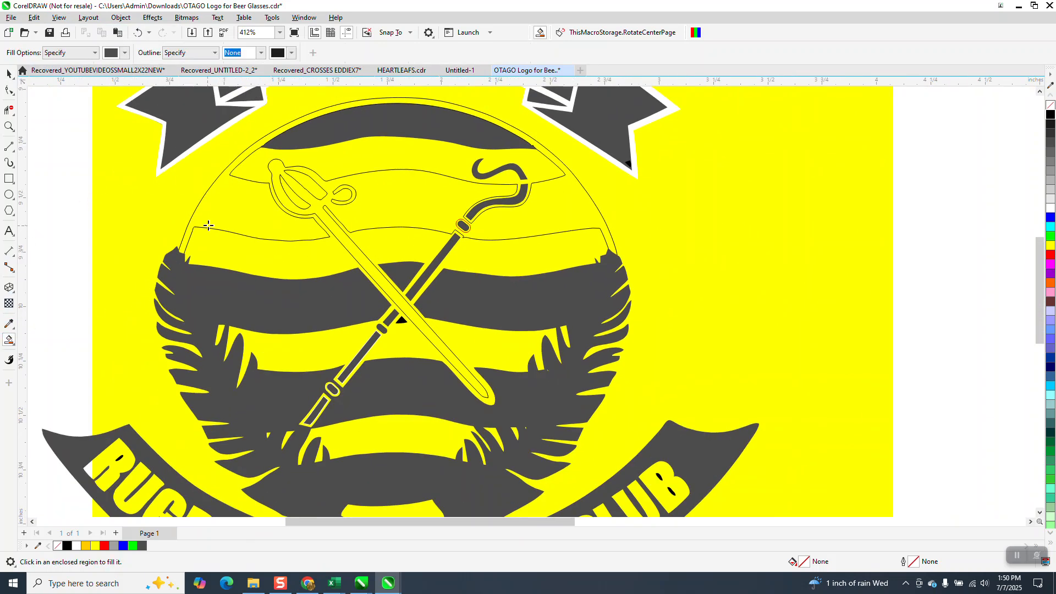
{"action": "left_click", "coordinate": [231, 201]}
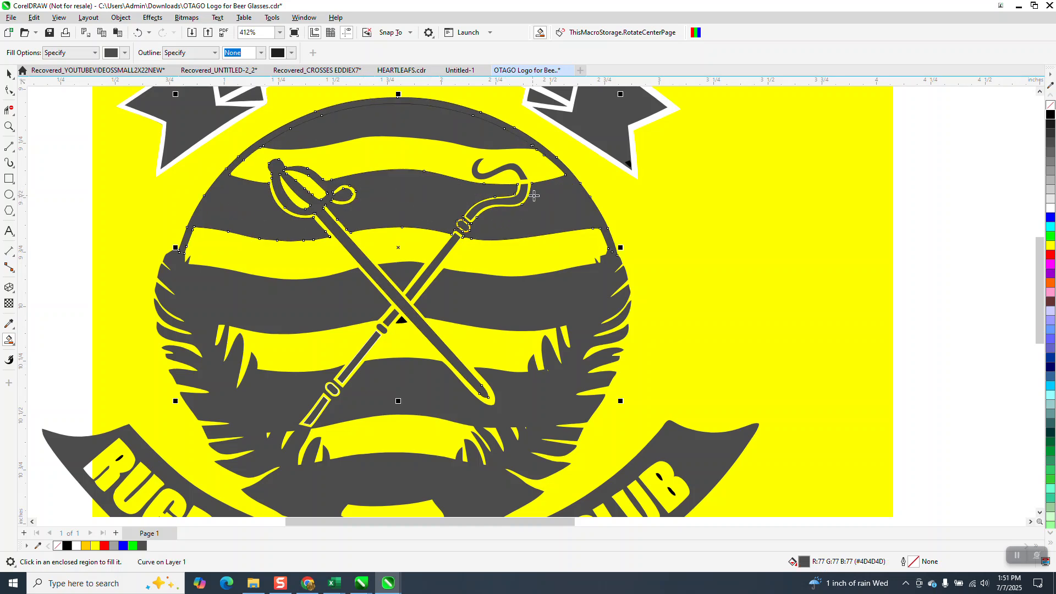
{"action": "scroll", "coordinate": [484, 215], "scroll_direction": "down", "scroll_amount": 3}
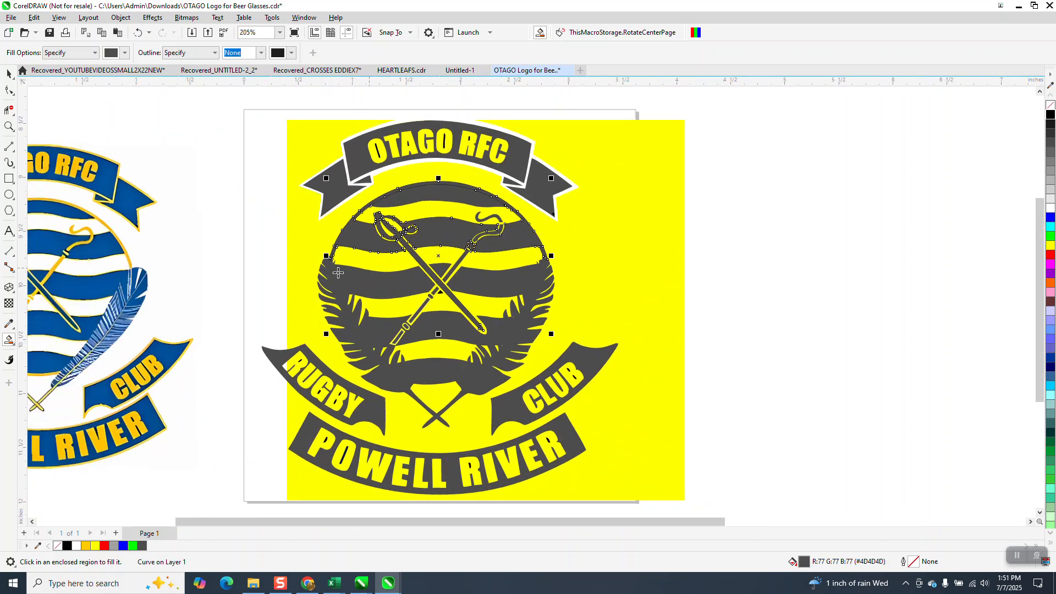
Inspect the OTAGO RFC lettering up close, including the nodes of the letter G.
{"action": "left_click", "coordinate": [15, 131]}
{"action": "left_click_drag", "start_coordinate": [306, 130], "coordinate": [619, 237]}
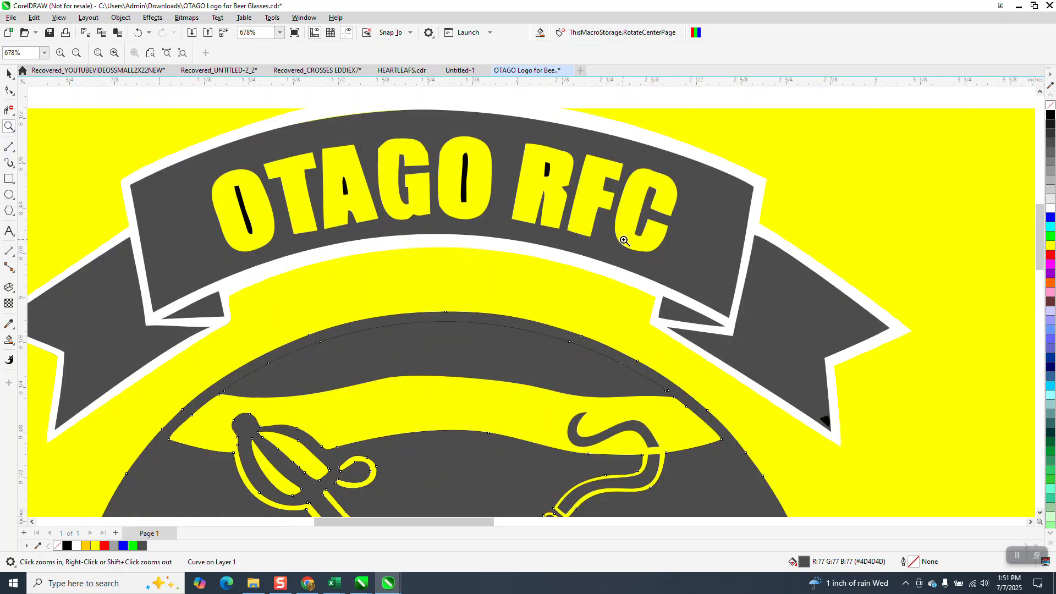
{"action": "right_click", "coordinate": [435, 217]}
{"action": "left_click_drag", "start_coordinate": [379, 158], "coordinate": [466, 231]}
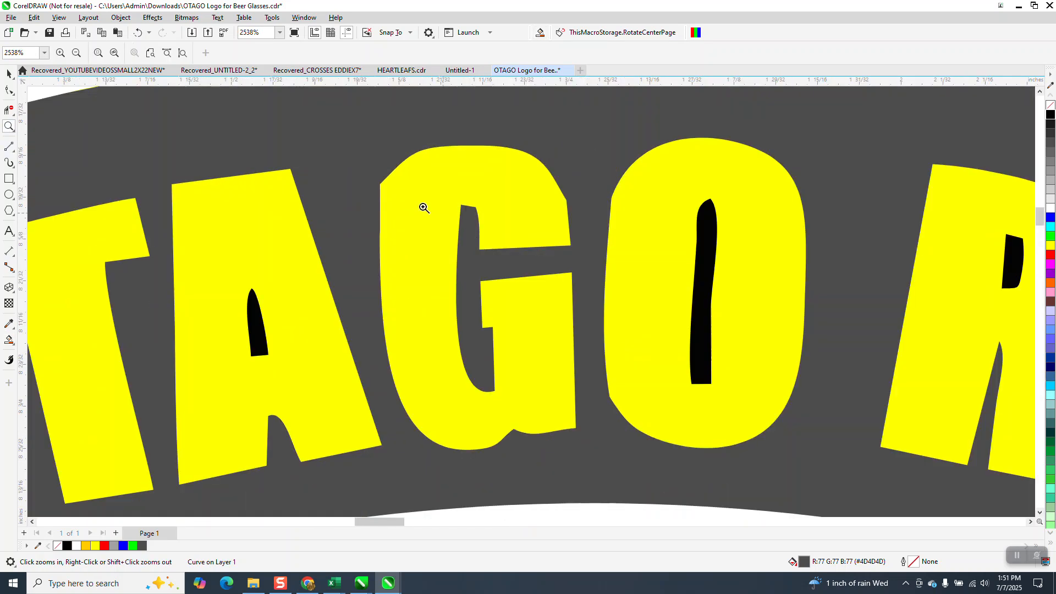
{"action": "left_click", "coordinate": [8, 91]}
{"action": "left_click", "coordinate": [382, 186]}
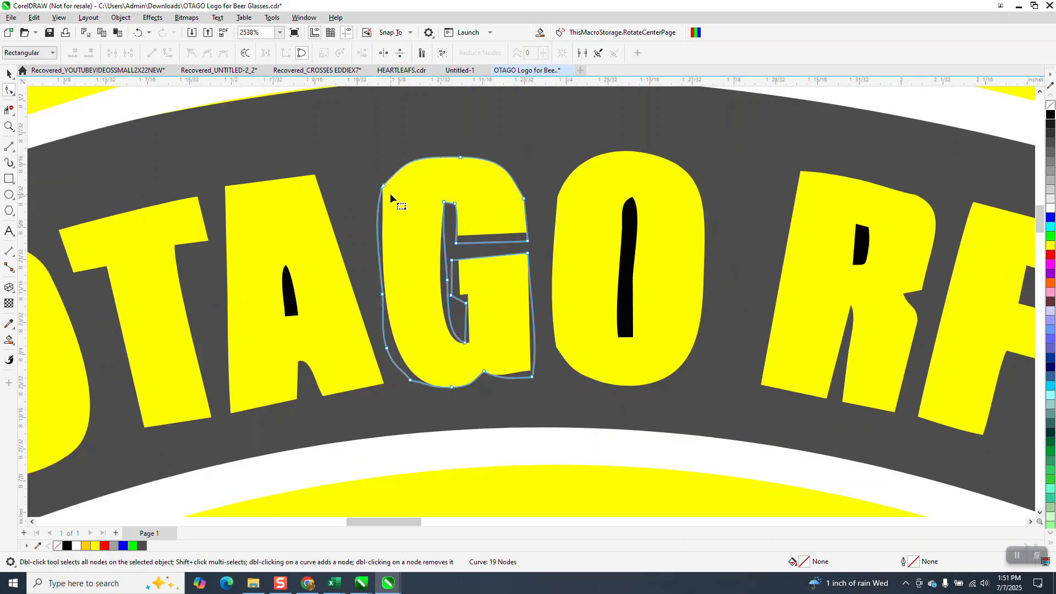
{"action": "scroll", "coordinate": [390, 193], "scroll_direction": "down", "scroll_amount": 5}
{"action": "left_click_drag", "start_coordinate": [361, 116], "coordinate": [463, 261]}
{"action": "key", "text": "Escape"}
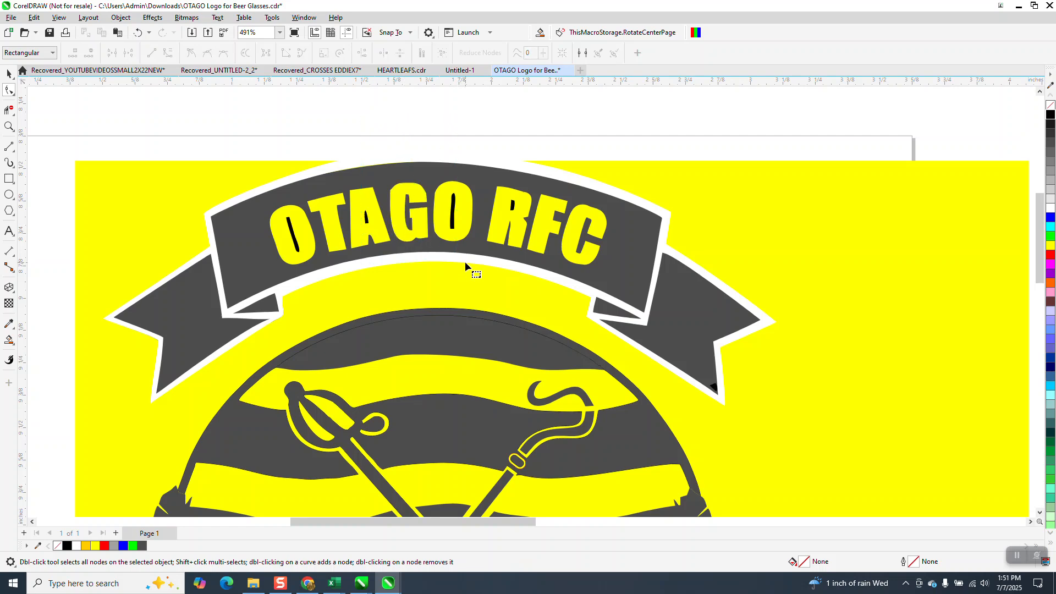
{"action": "left_click", "coordinate": [396, 197]}
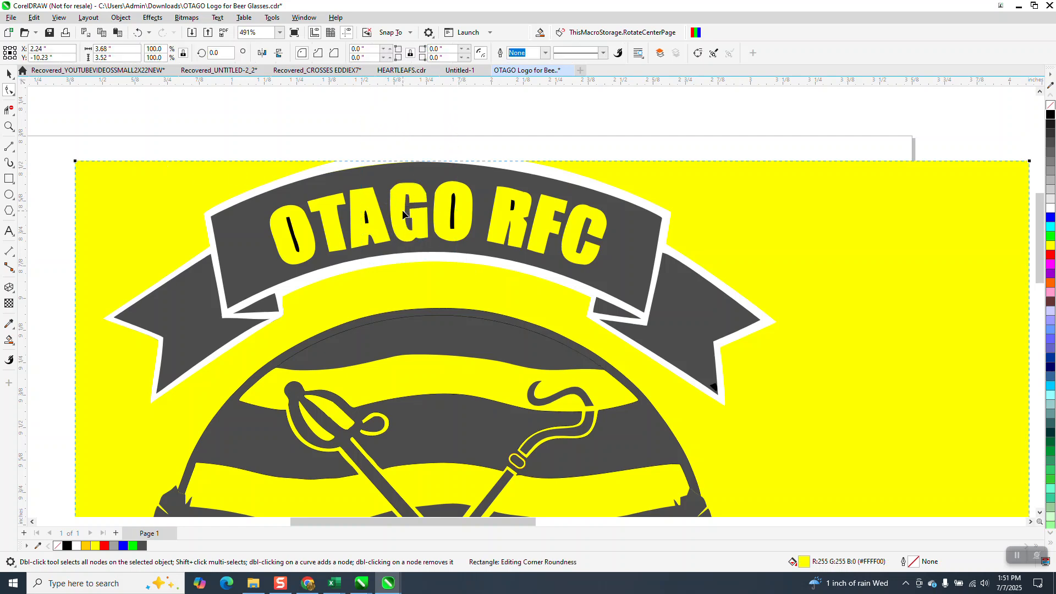
{"action": "scroll", "coordinate": [369, 213], "scroll_direction": "down", "scroll_amount": 2}
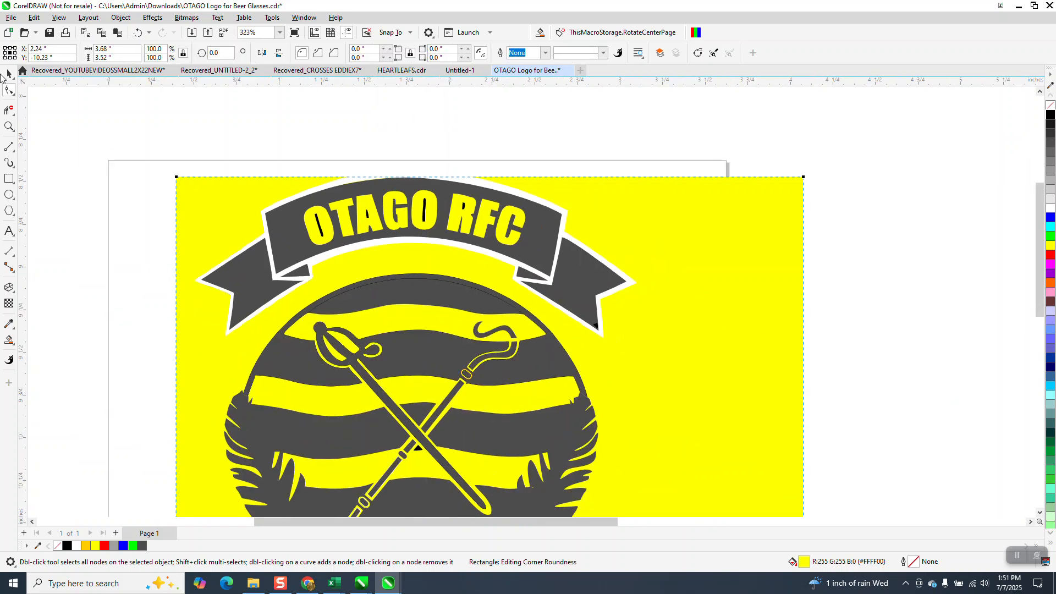
{"action": "left_click", "coordinate": [9, 74]}
{"action": "left_click", "coordinate": [22, 71]}
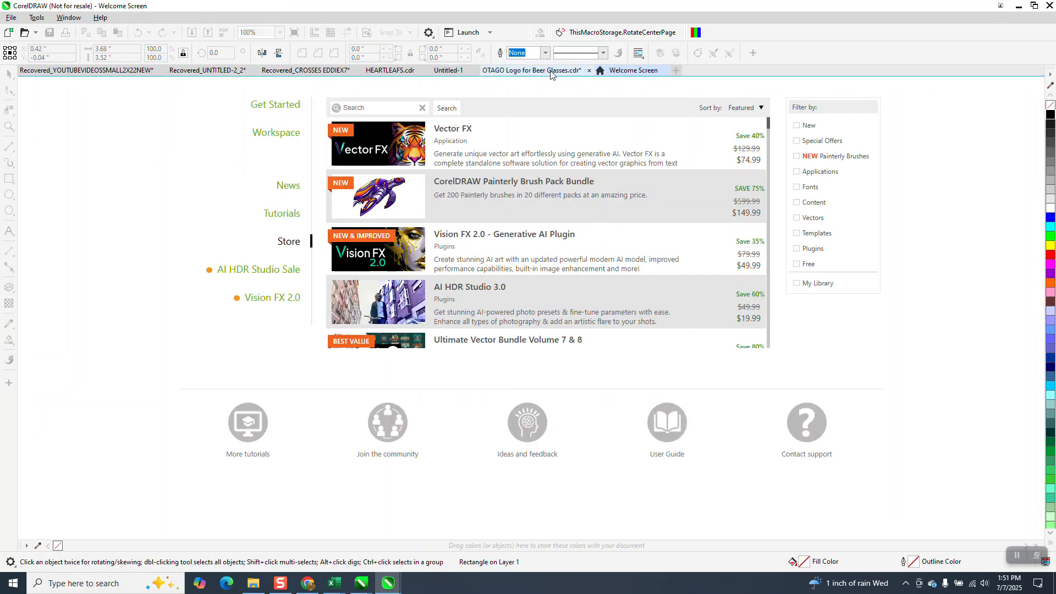
{"action": "left_click", "coordinate": [531, 70]}
{"action": "left_click", "coordinate": [253, 165]}
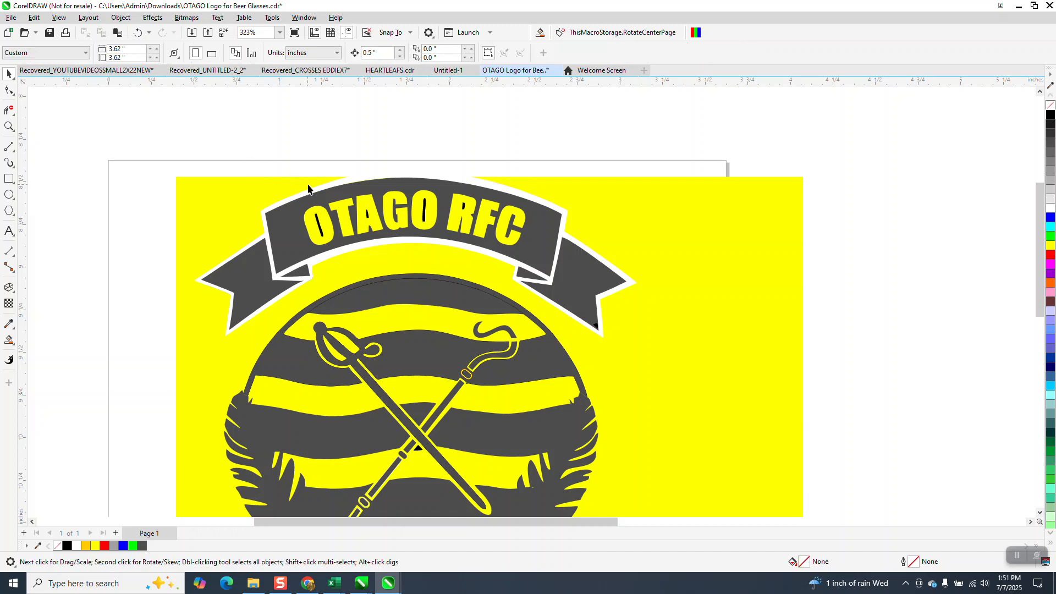
{"action": "left_click", "coordinate": [314, 194]}
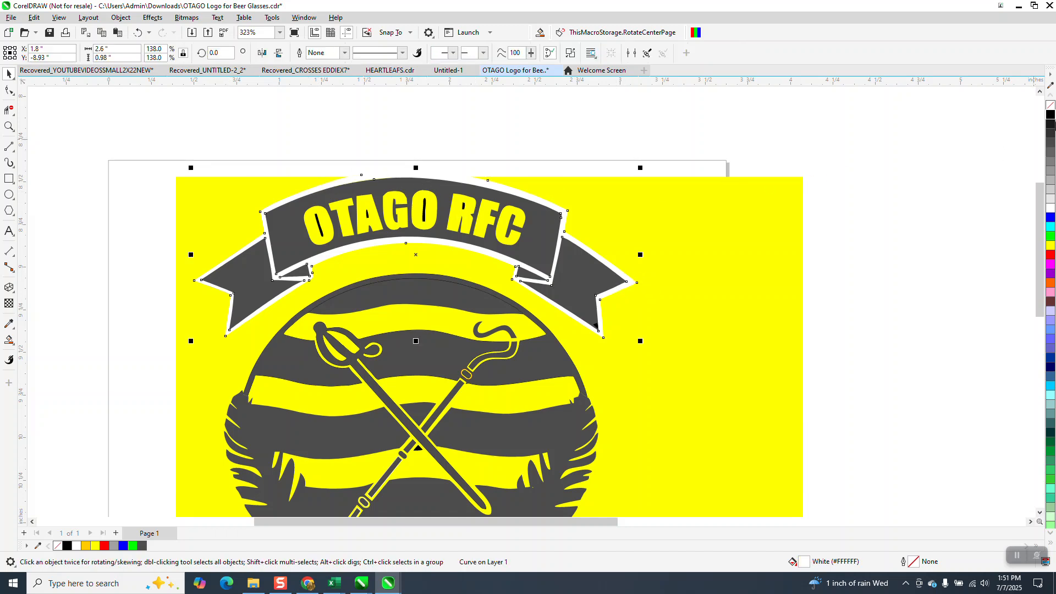
{"action": "left_click", "coordinate": [1050, 105]}
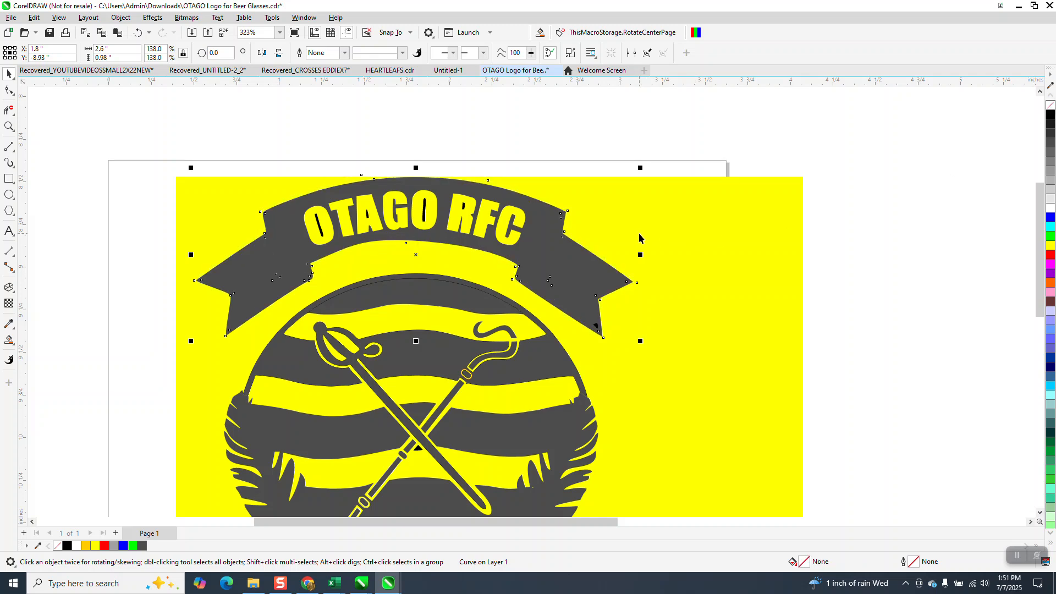
{"action": "left_click", "coordinate": [138, 33]}
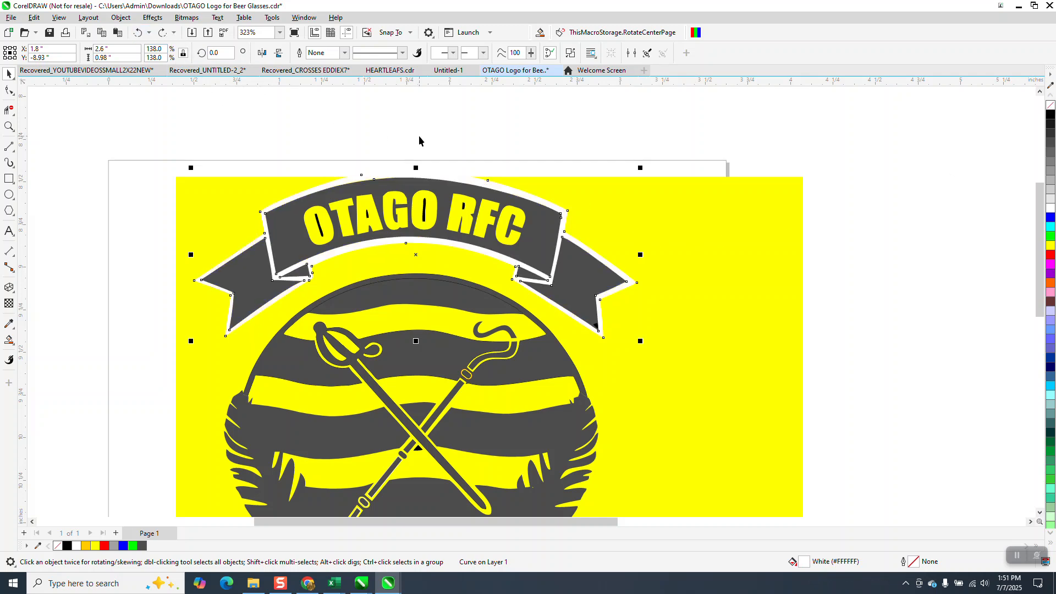
Remove the fill from all the upper banner's shapes and lettering and give them a black hairline outline.
{"action": "left_click_drag", "start_coordinate": [180, 144], "coordinate": [646, 359]}
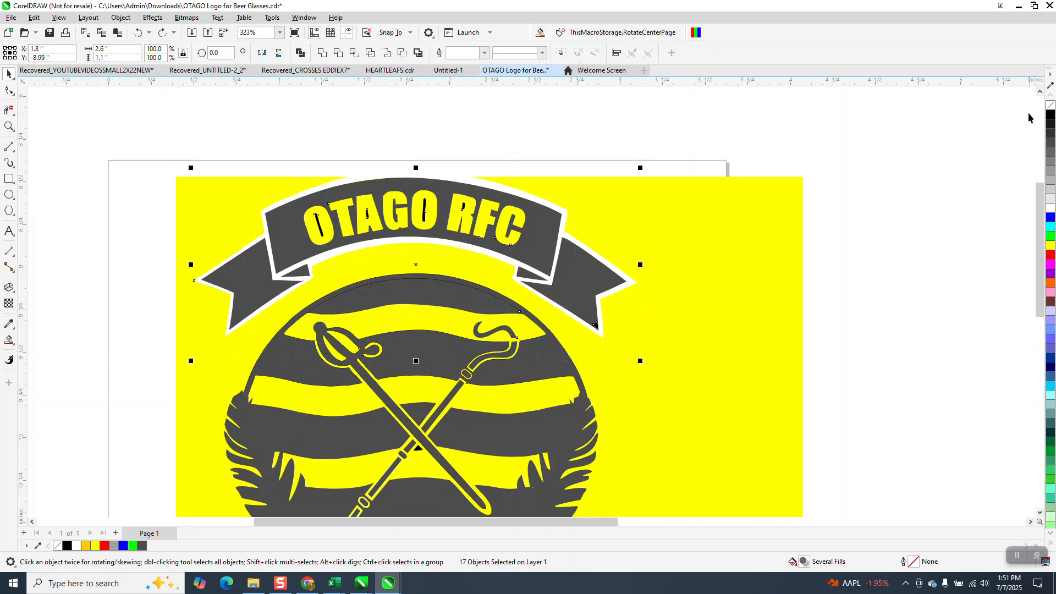
{"action": "left_click", "coordinate": [1051, 105]}
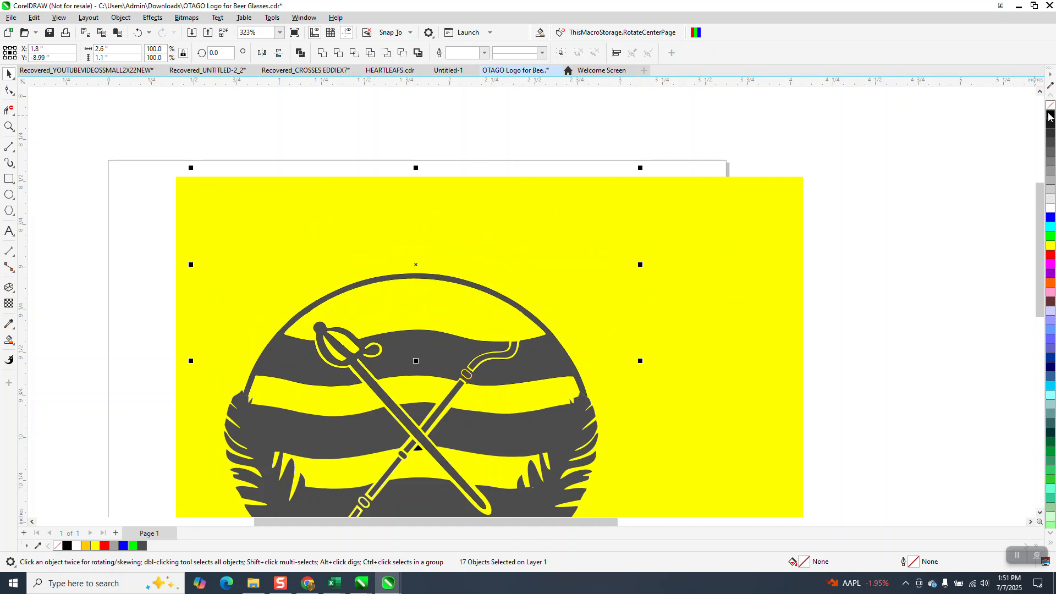
{"action": "right_click", "coordinate": [1049, 114]}
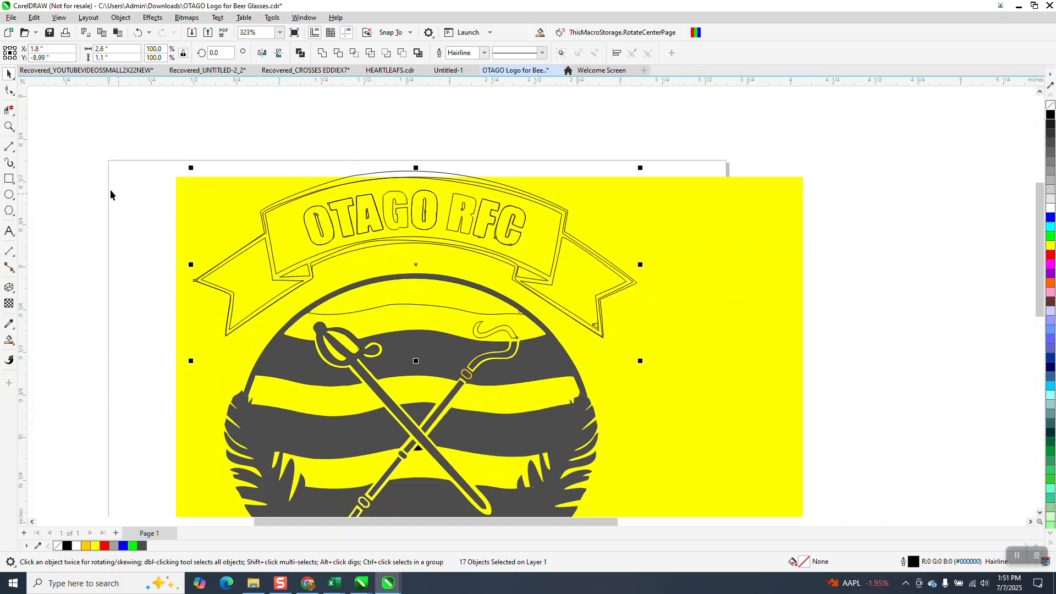
Delete the duplicate outline segment that runs along the banner's curved edges and right tail using Virtual Segment Delete.
{"action": "left_click", "coordinate": [9, 127]}
{"action": "left_click", "coordinate": [342, 273]}
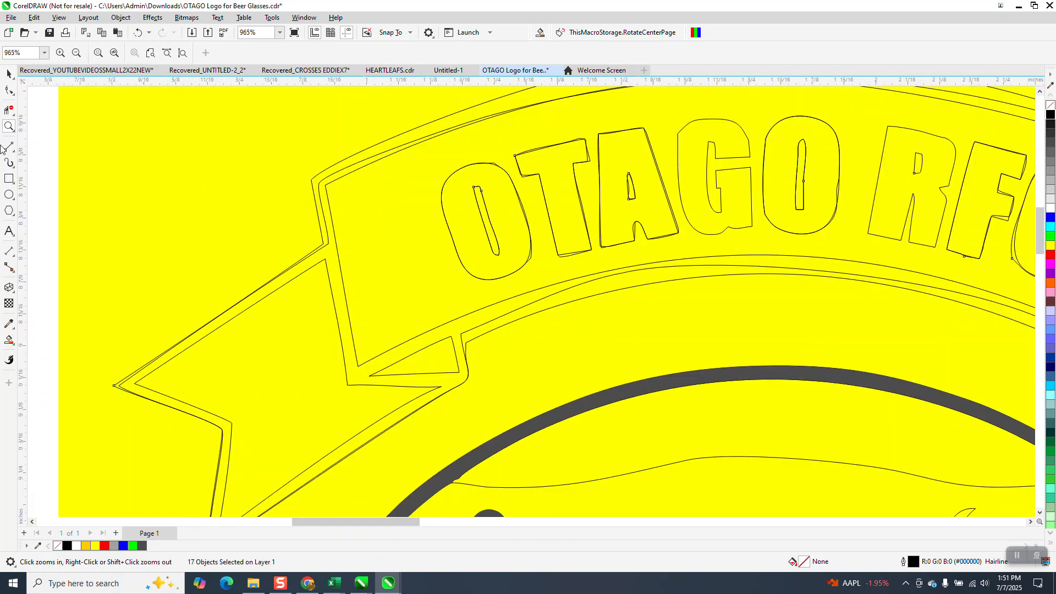
{"action": "left_click", "coordinate": [9, 110]}
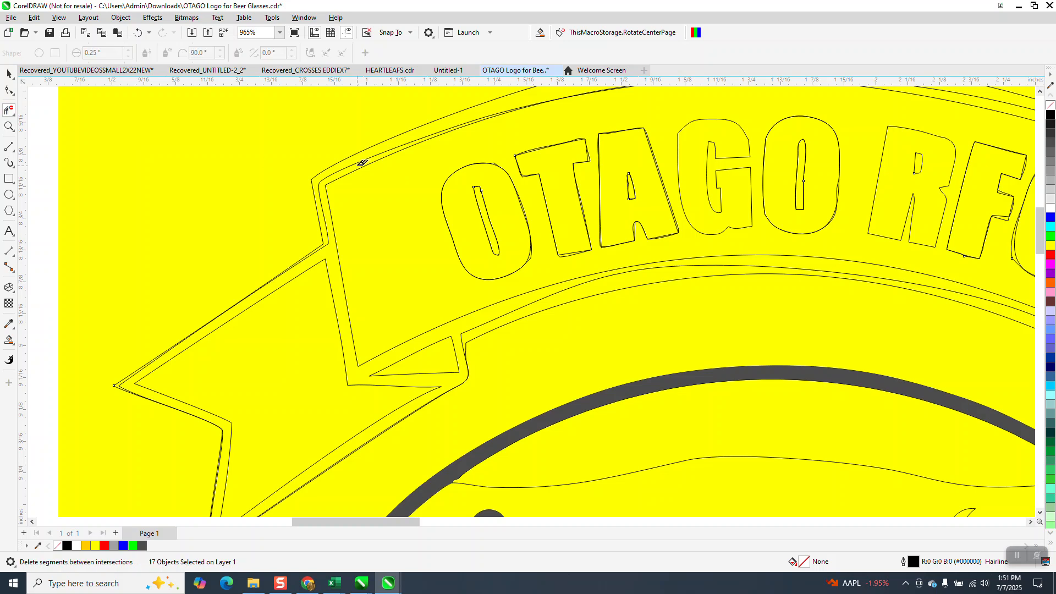
{"action": "scroll", "coordinate": [355, 220], "scroll_direction": "down", "scroll_amount": 1}
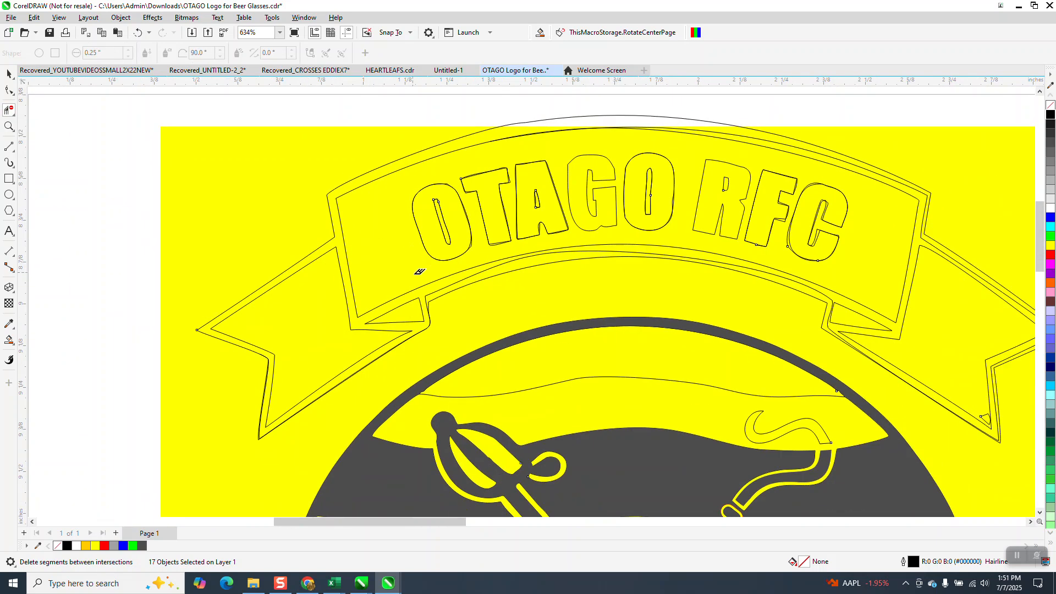
{"action": "left_click", "coordinate": [519, 263]}
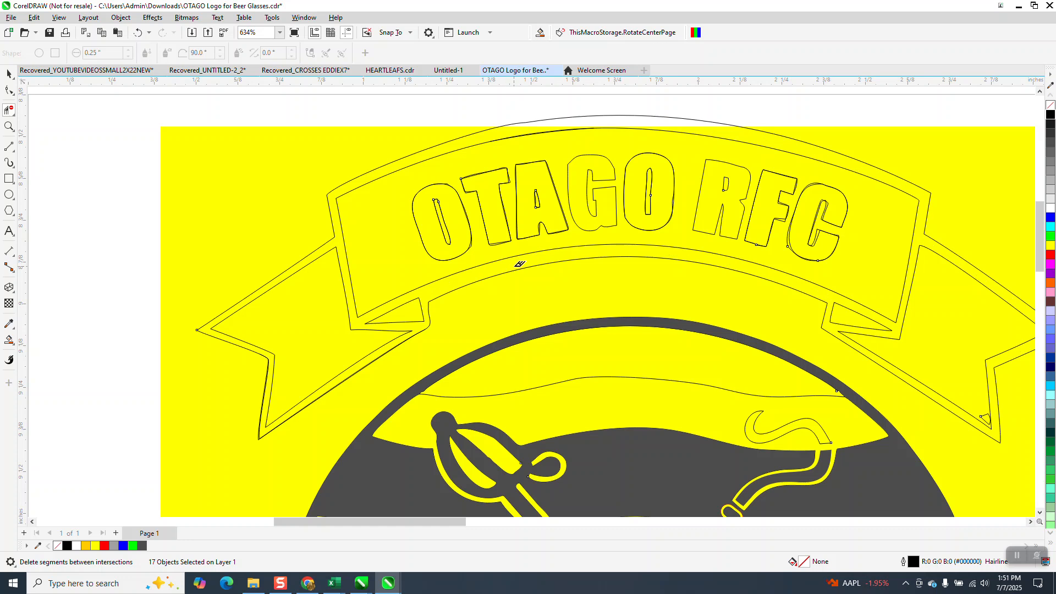
Delete the duplicate outline along the banner's left tail and the small stray shape in the tip of the right tail.
{"action": "left_click", "coordinate": [400, 340]}
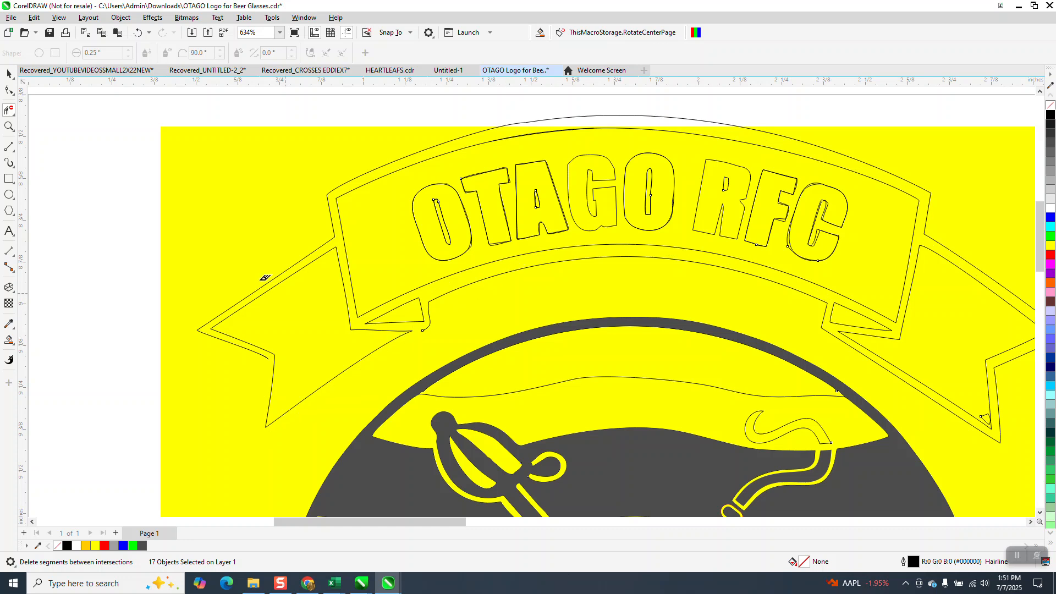
{"action": "key", "text": "ctrl+z"}
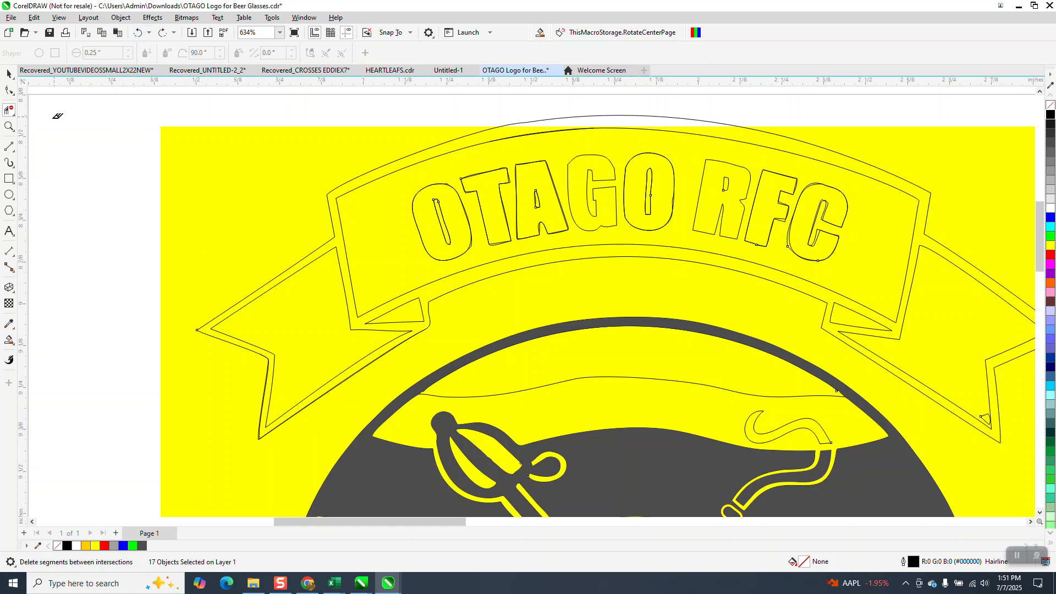
{"action": "key", "text": "z"}
{"action": "left_click_drag", "start_coordinate": [264, 291], "coordinate": [472, 444]}
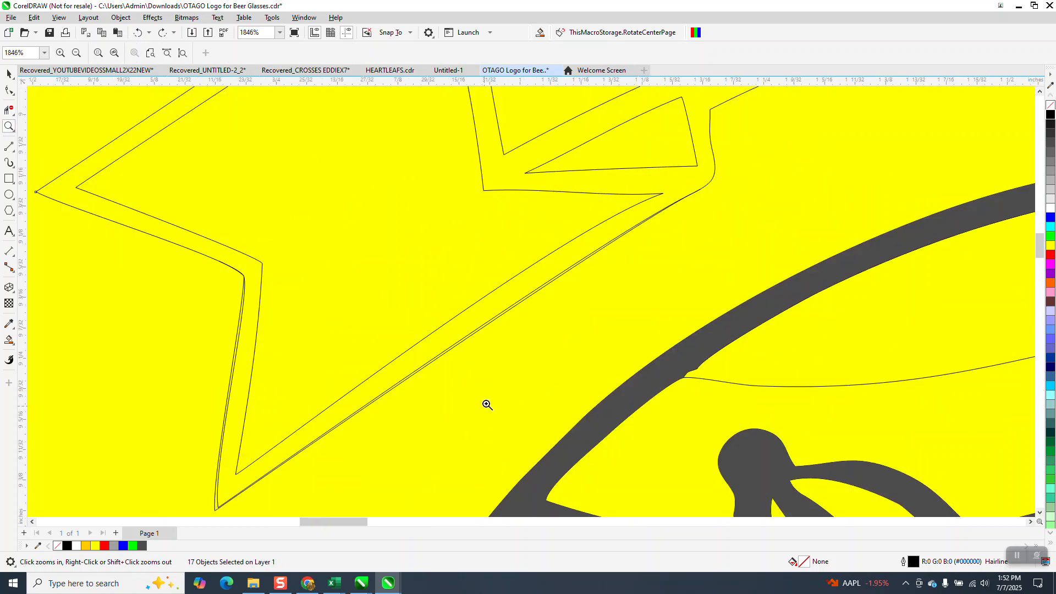
{"action": "left_click", "coordinate": [9, 110]}
{"action": "left_click", "coordinate": [550, 285]}
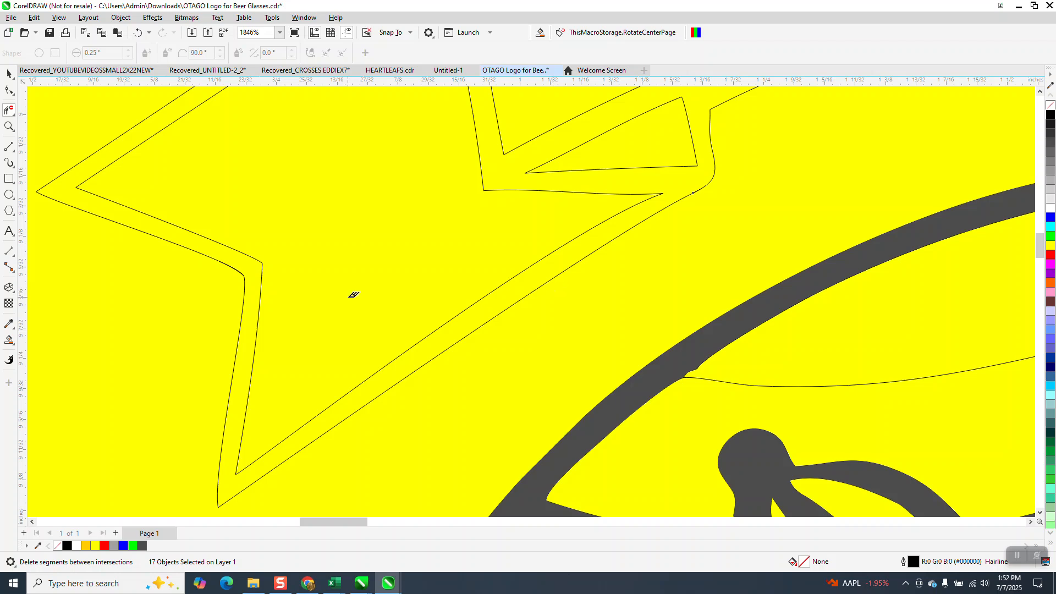
{"action": "scroll", "coordinate": [256, 269], "scroll_direction": "down", "scroll_amount": 4}
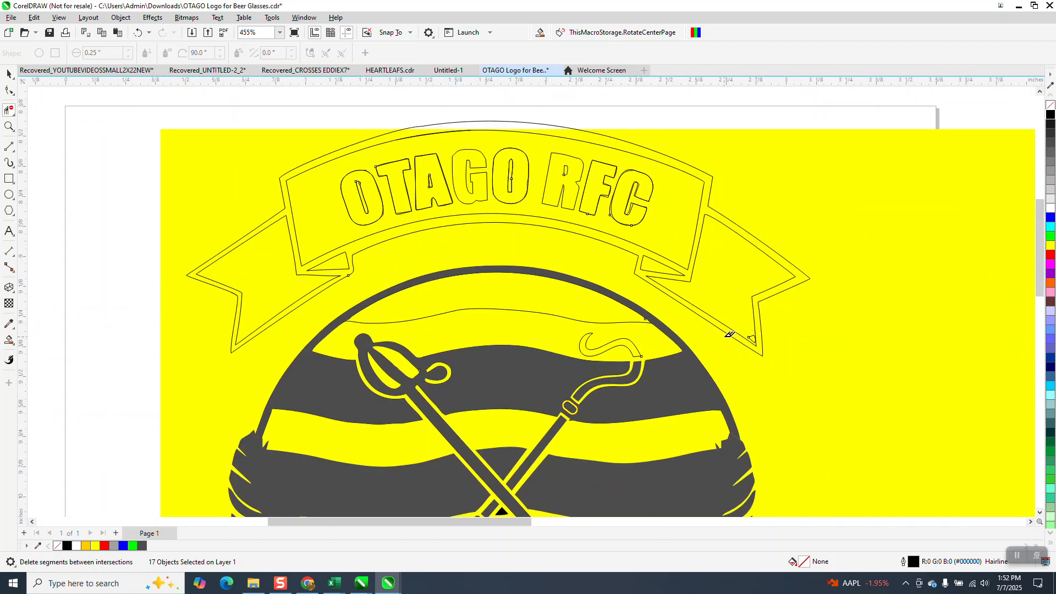
{"action": "left_click", "coordinate": [753, 336]}
Delete the yellow background rectangle behind the logo.
{"action": "left_click", "coordinate": [9, 126]}
{"action": "left_click_drag", "start_coordinate": [573, 172], "coordinate": [666, 235]}
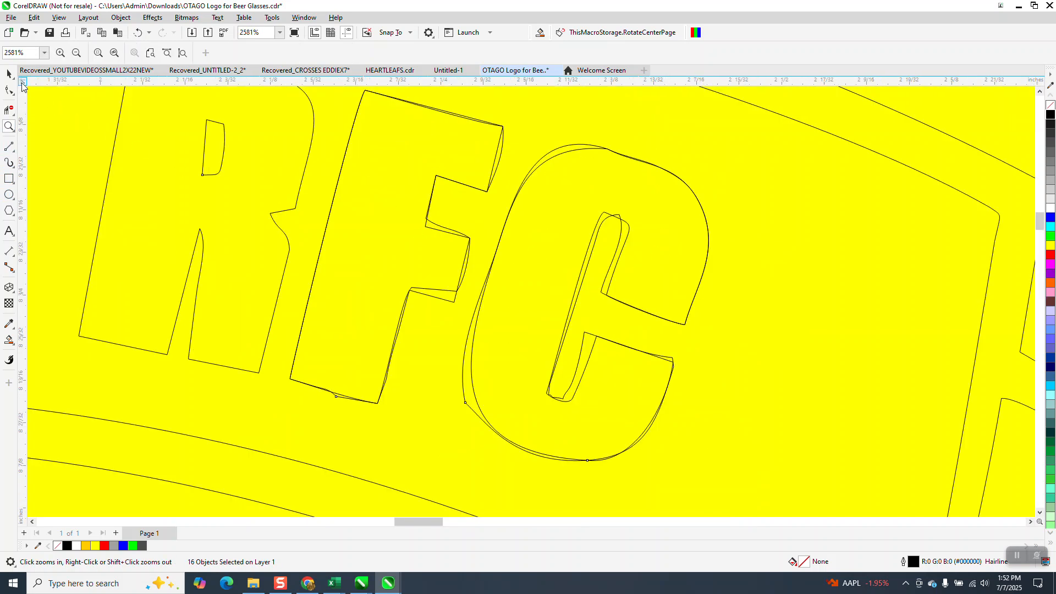
{"action": "key", "text": "space"}
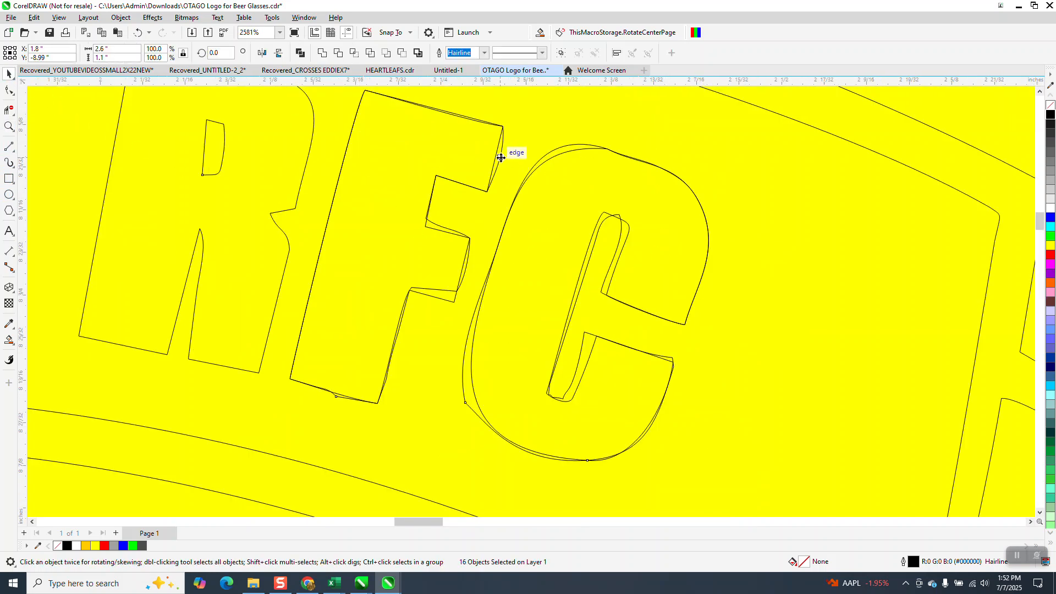
{"action": "scroll", "coordinate": [500, 158], "scroll_direction": "down", "scroll_amount": 4}
{"action": "left_click", "coordinate": [768, 154]}
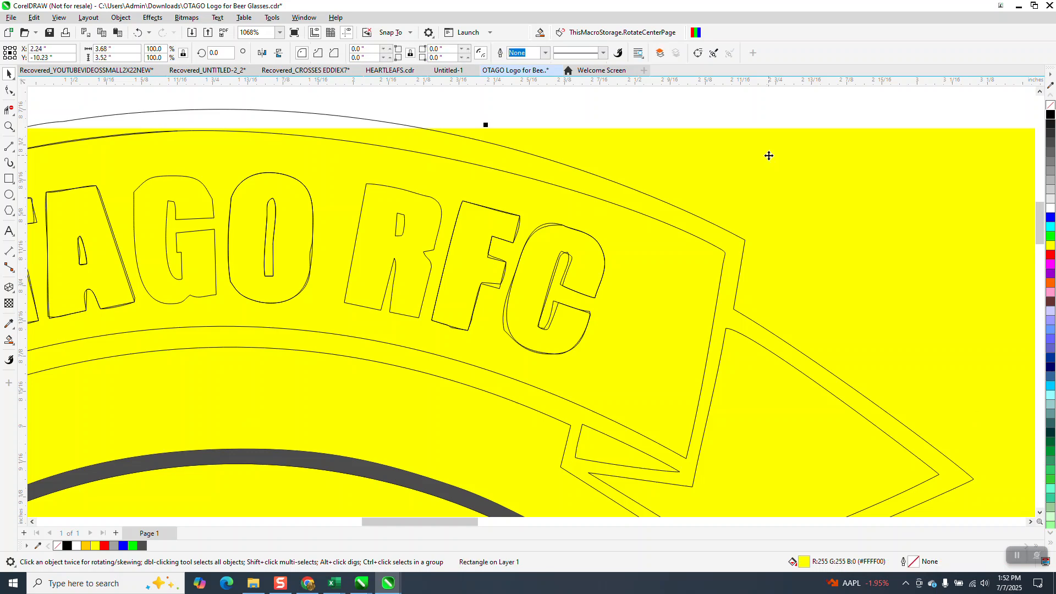
{"action": "key", "text": "Escape"}
Delete the duplicate outline of the letter F and break the combined banner lettering curve apart.
{"action": "left_click", "coordinate": [519, 226]}
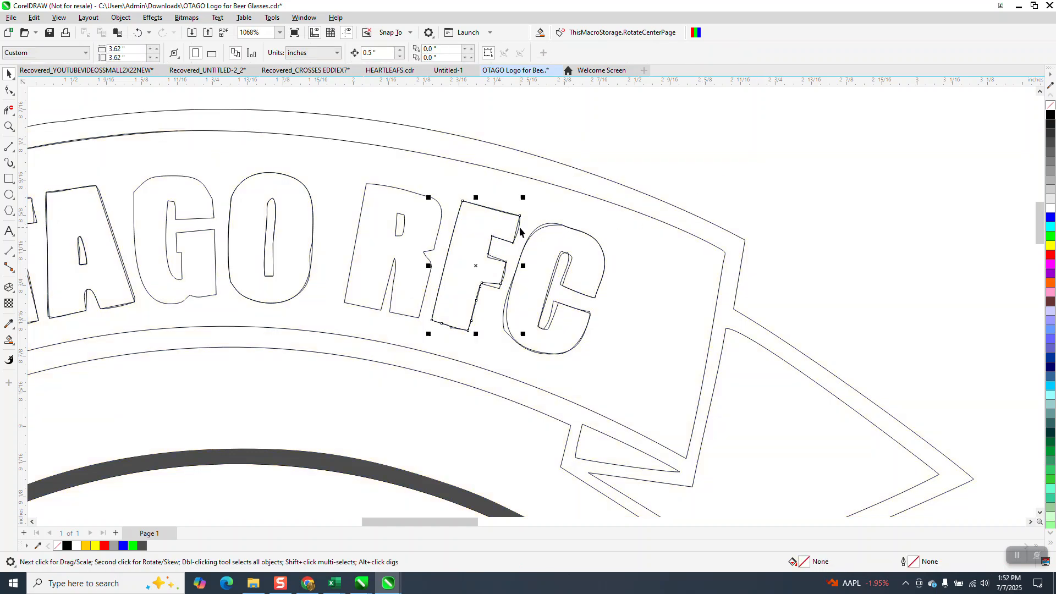
{"action": "key", "text": "Delete"}
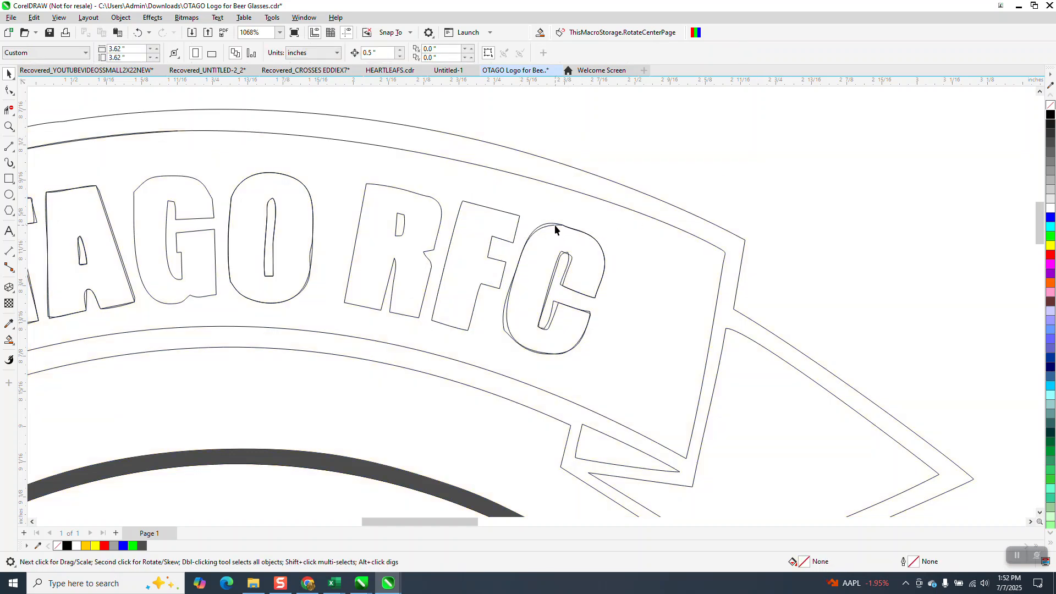
{"action": "left_click", "coordinate": [549, 229]}
{"action": "key", "text": "Escape"}
{"action": "left_click", "coordinate": [546, 227]}
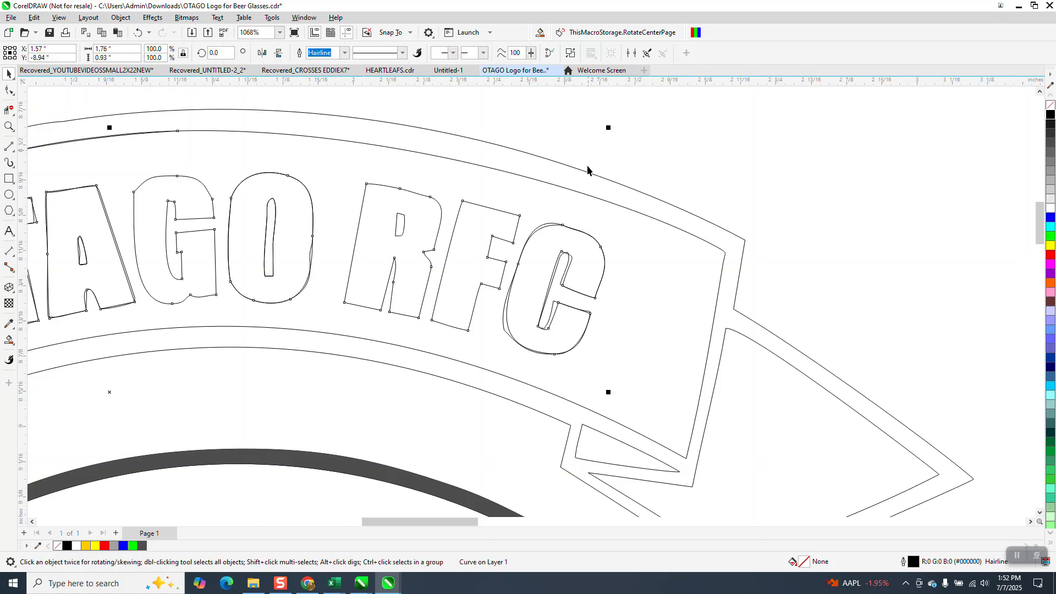
{"action": "left_click", "coordinate": [121, 17]}
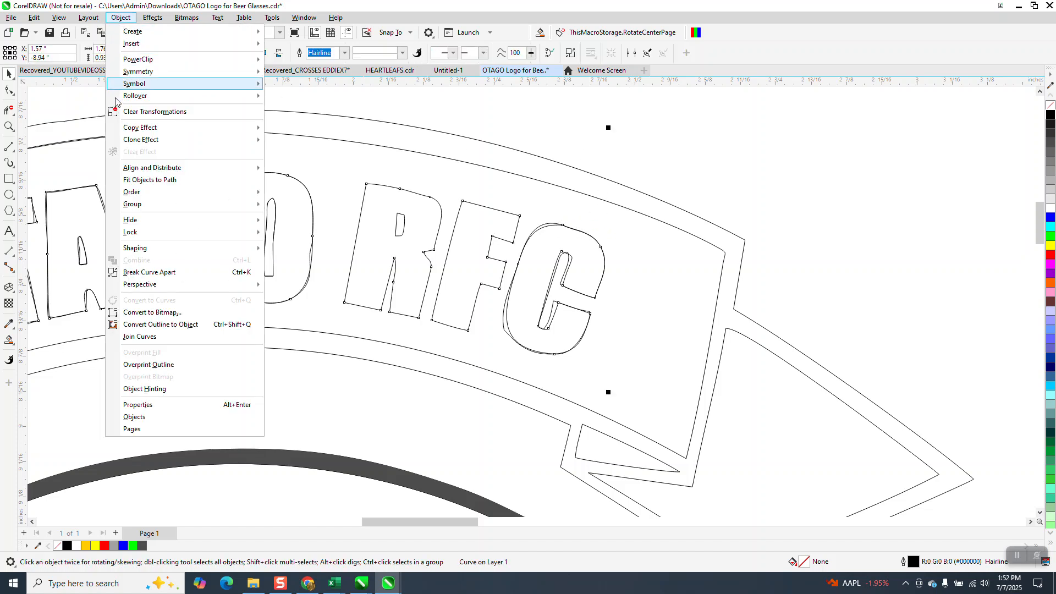
{"action": "left_click", "coordinate": [145, 272]}
{"action": "key", "text": "Escape"}
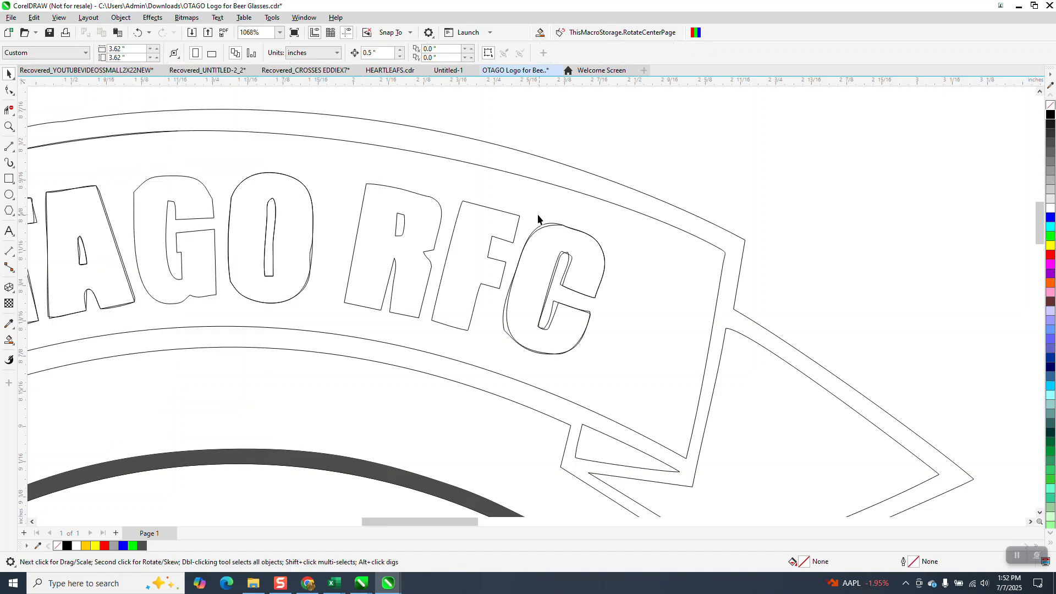
Delete the overlapping curves of the letter C, the second O and the A in the banner lettering.
{"action": "left_click", "coordinate": [541, 228]}
{"action": "key", "text": "Delete"}
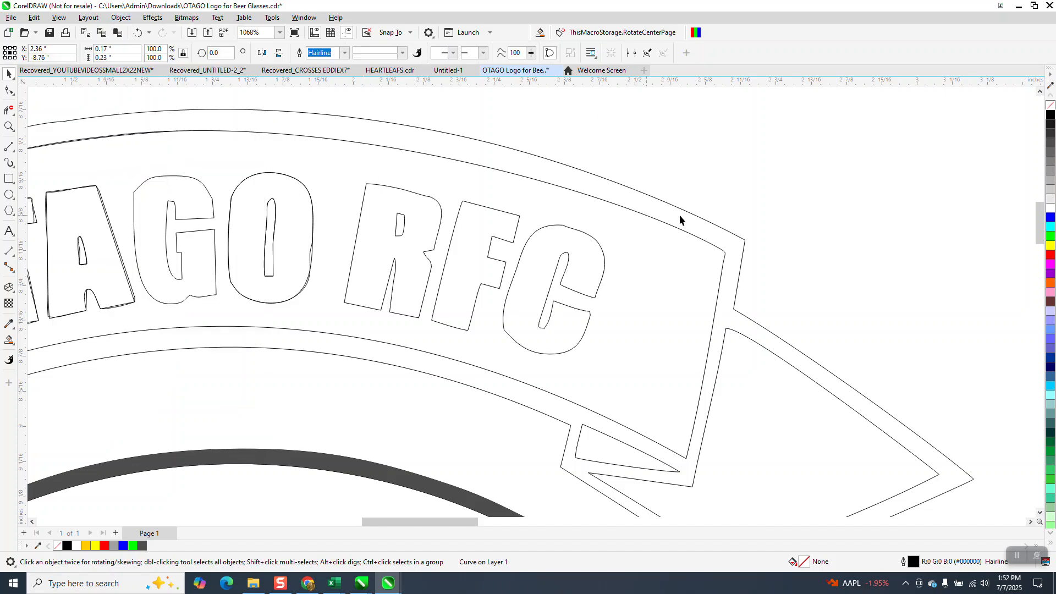
{"action": "left_click", "coordinate": [312, 259]}
{"action": "key", "text": "Delete"}
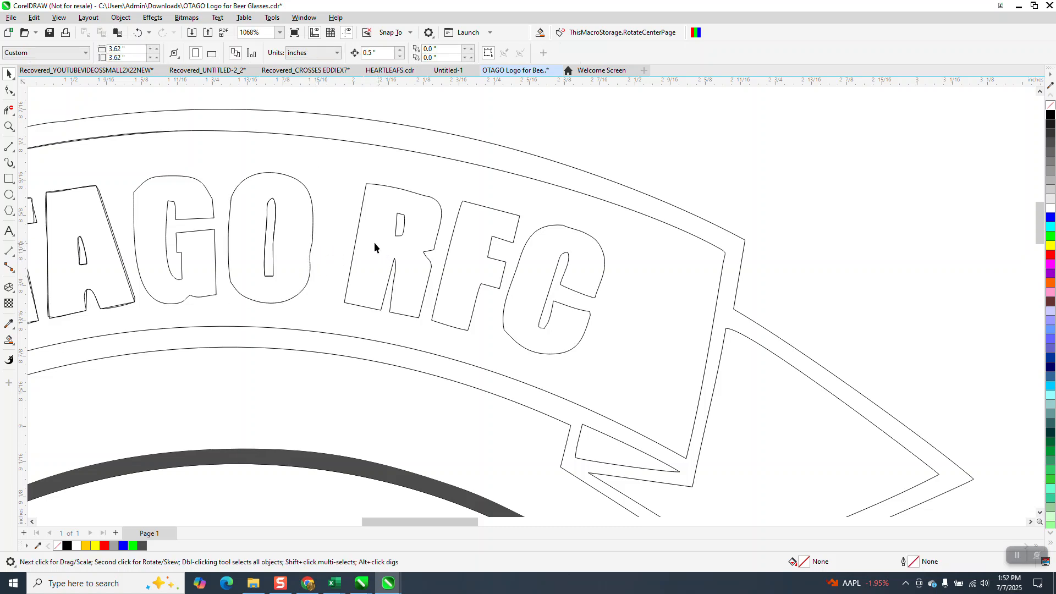
{"action": "left_click", "coordinate": [111, 234]}
{"action": "key", "text": "Delete"}
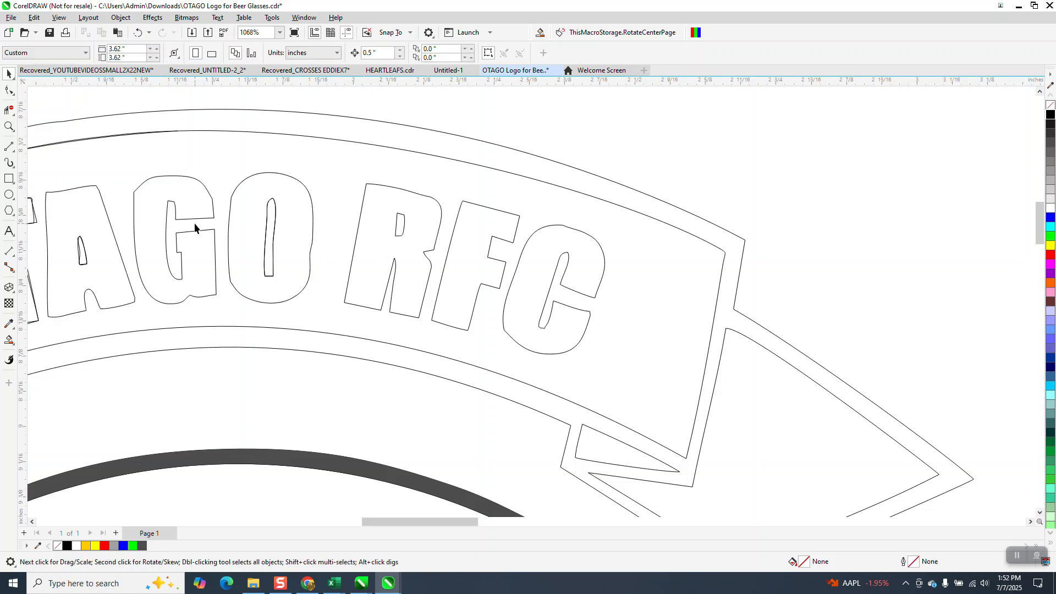
{"action": "left_click", "coordinate": [79, 254]}
{"action": "key", "text": "Delete"}
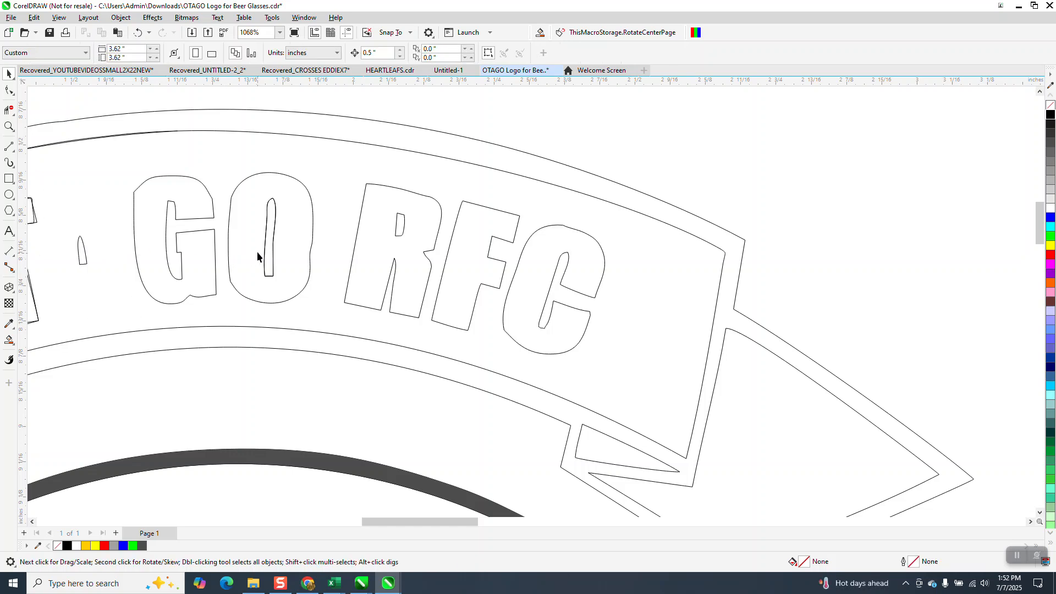
Undo the deletion of the banner's letter A and delete only the duplicate outline of the letter's inner opening.
{"action": "scroll", "coordinate": [135, 176], "scroll_direction": "down", "scroll_amount": 2}
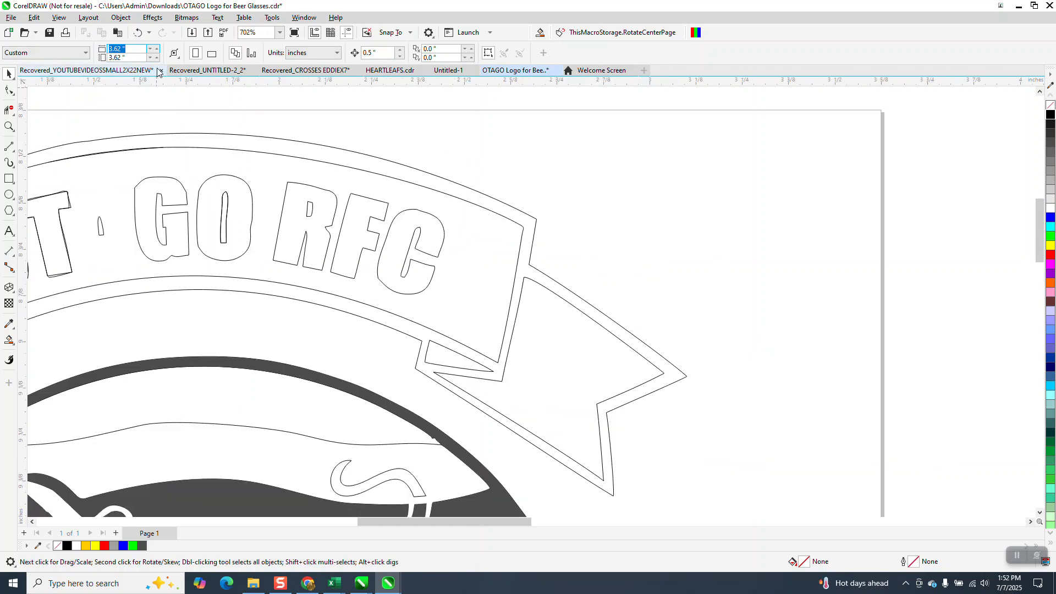
{"action": "left_click", "coordinate": [138, 34]}
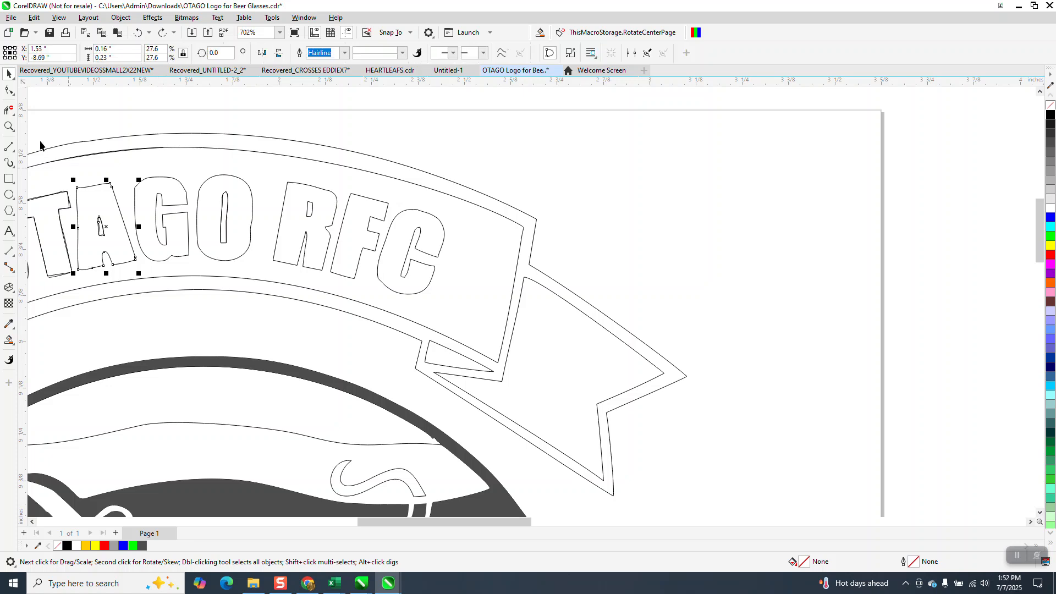
{"action": "left_click", "coordinate": [9, 127]}
{"action": "left_click_drag", "start_coordinate": [78, 192], "coordinate": [166, 276]}
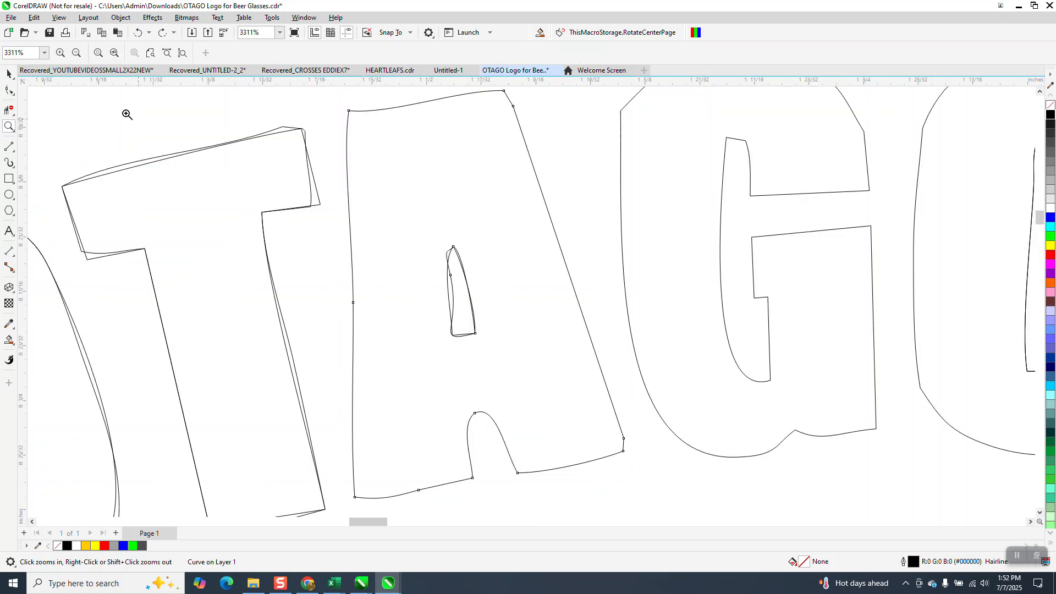
{"action": "left_click", "coordinate": [9, 74]}
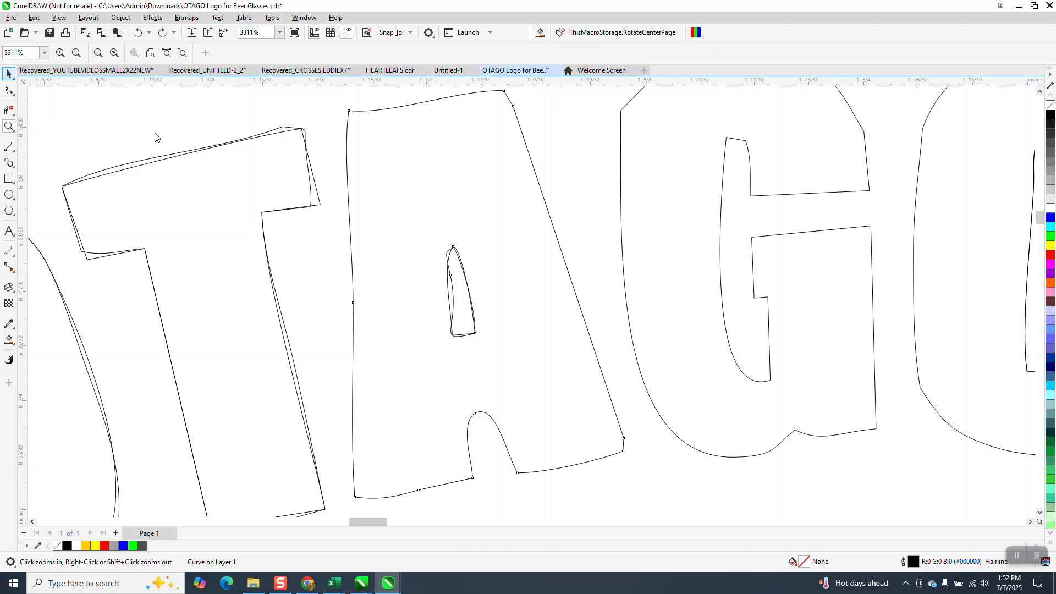
{"action": "left_click", "coordinate": [570, 206]}
{"action": "left_click", "coordinate": [454, 293]}
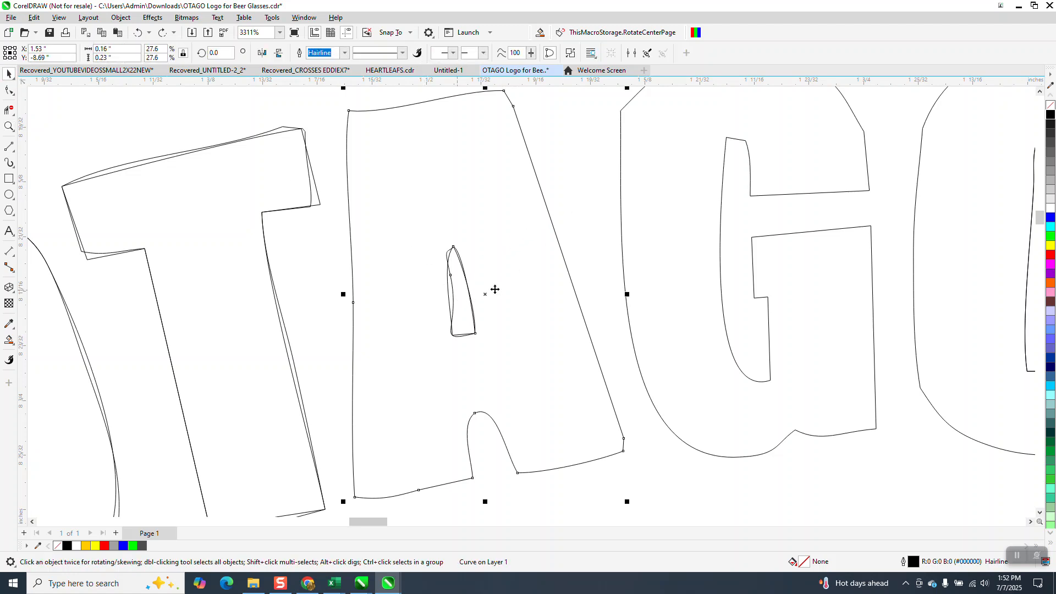
{"action": "left_click", "coordinate": [476, 285]}
{"action": "left_click", "coordinate": [449, 295]}
{"action": "key", "text": "Delete"}
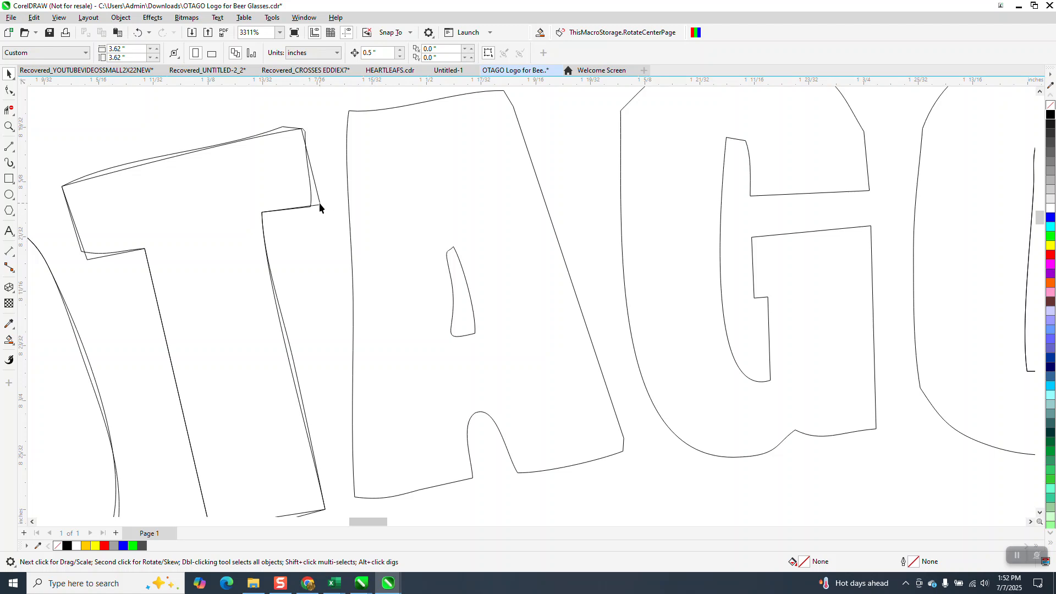
Delete the duplicate outlines of the letter T and the first O in the banner lettering.
{"action": "left_click", "coordinate": [311, 201]}
{"action": "key", "text": "Delete"}
{"action": "scroll", "coordinate": [311, 189], "scroll_direction": "down", "scroll_amount": 2}
{"action": "scroll", "coordinate": [311, 190], "scroll_direction": "down", "scroll_amount": 1}
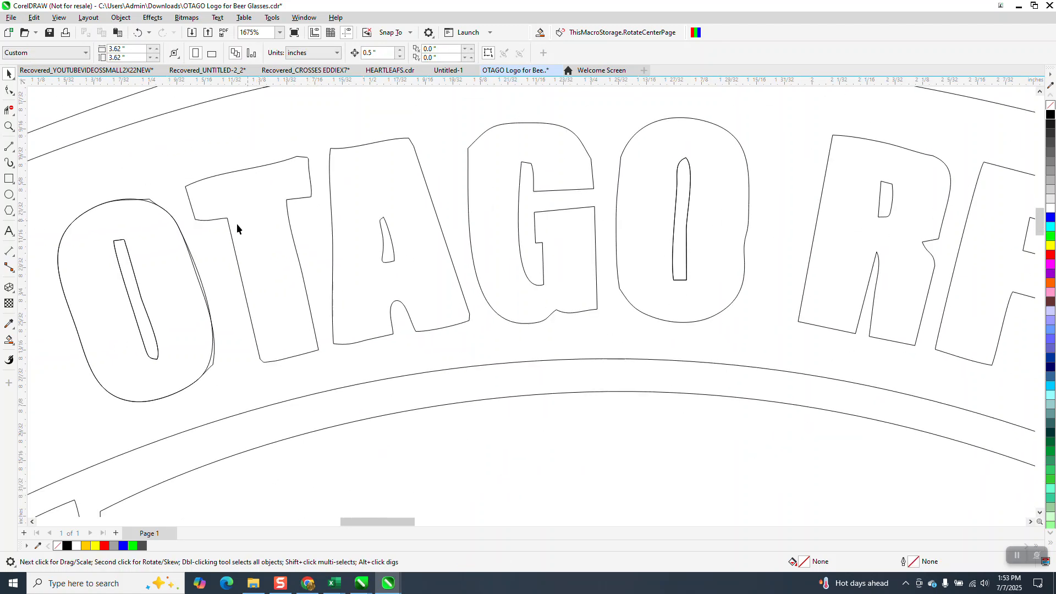
{"action": "left_click", "coordinate": [148, 203]}
{"action": "left_click", "coordinate": [156, 191]}
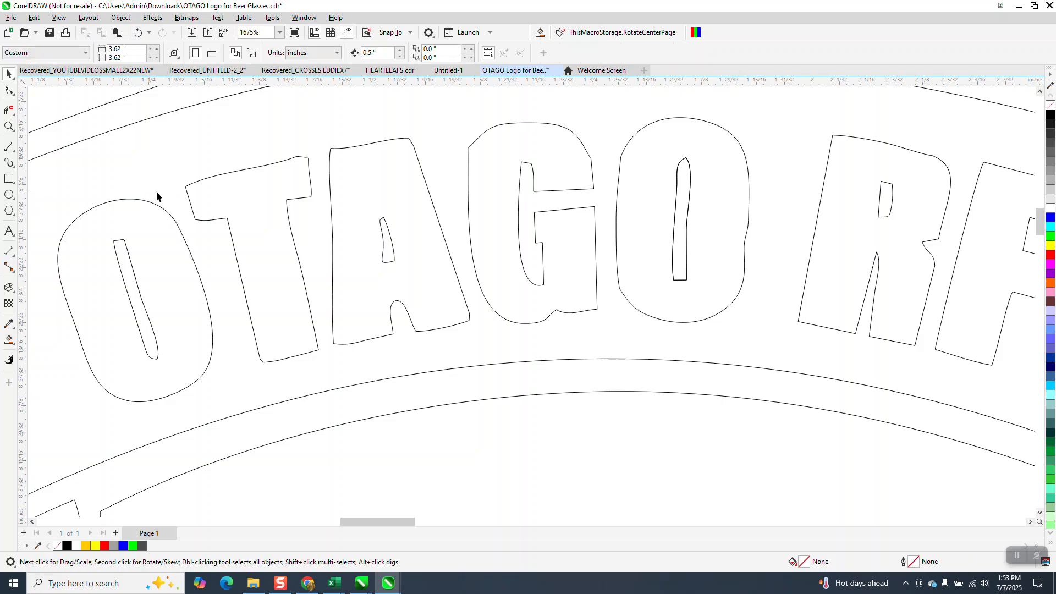
Fill the top banner's centre, both tails and both folds in dark grey with no outline, leaving the letters unfilled.
{"action": "scroll", "coordinate": [160, 195], "scroll_direction": "down", "scroll_amount": 2}
{"action": "scroll", "coordinate": [224, 169], "scroll_direction": "down", "scroll_amount": 3}
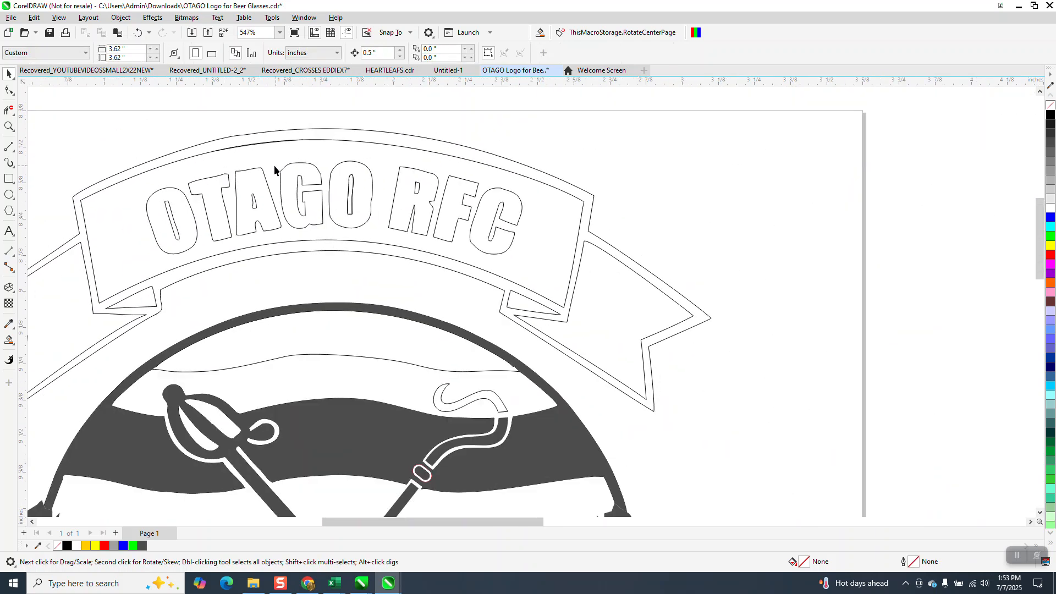
{"action": "scroll", "coordinate": [295, 186], "scroll_direction": "down", "scroll_amount": 1}
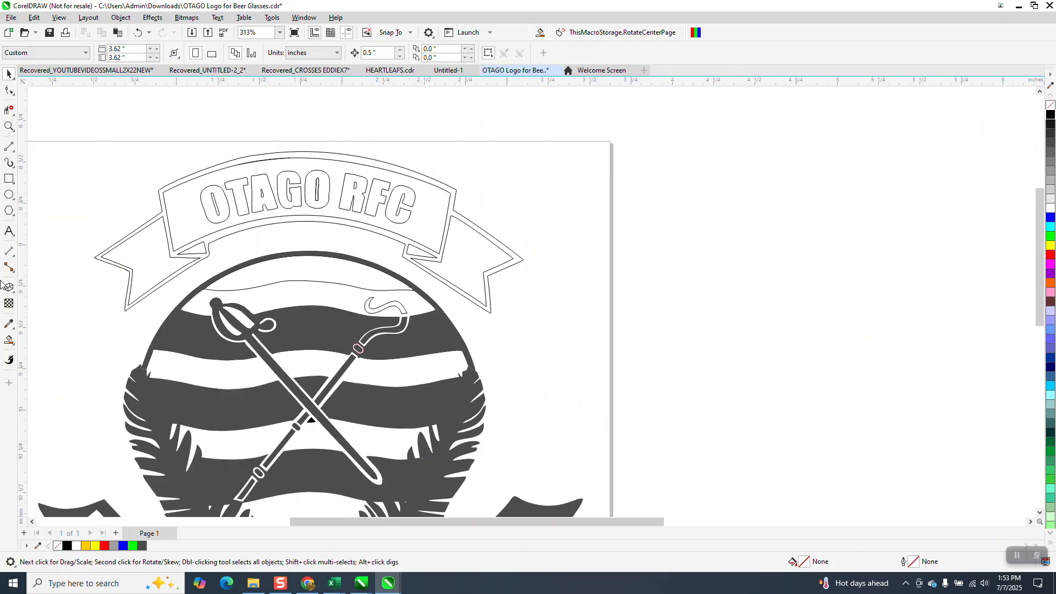
{"action": "left_click", "coordinate": [8, 340]}
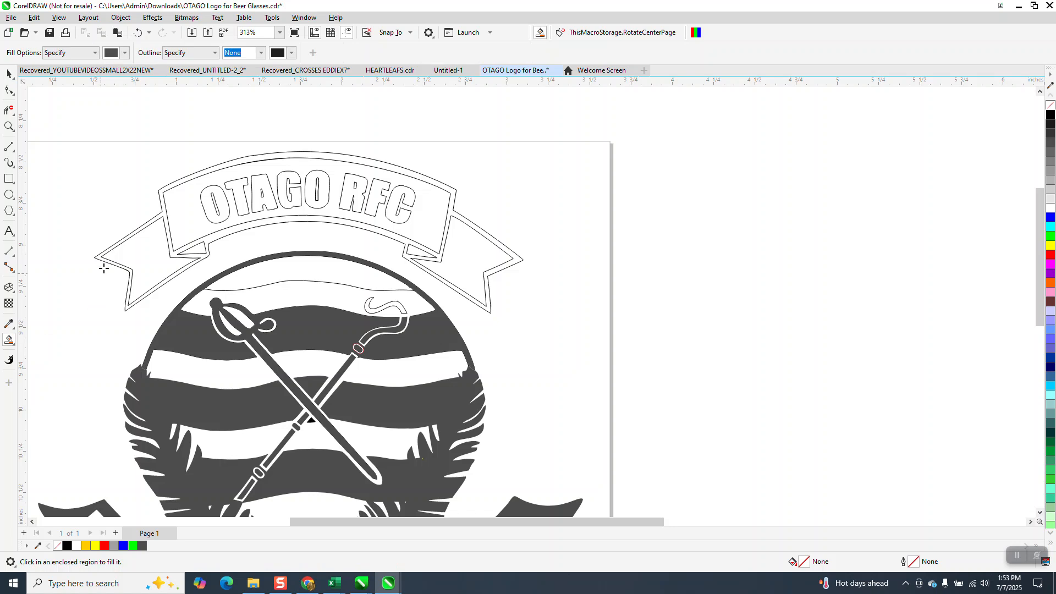
{"action": "left_click", "coordinate": [157, 241]}
{"action": "left_click", "coordinate": [317, 233]}
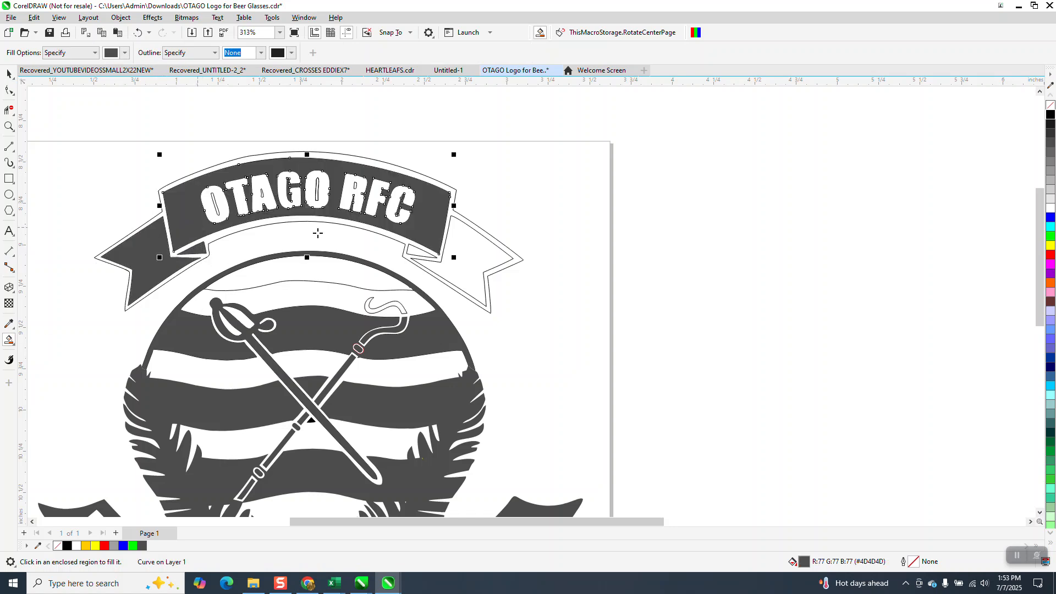
{"action": "left_click", "coordinate": [450, 267]}
{"action": "left_click", "coordinate": [421, 252]}
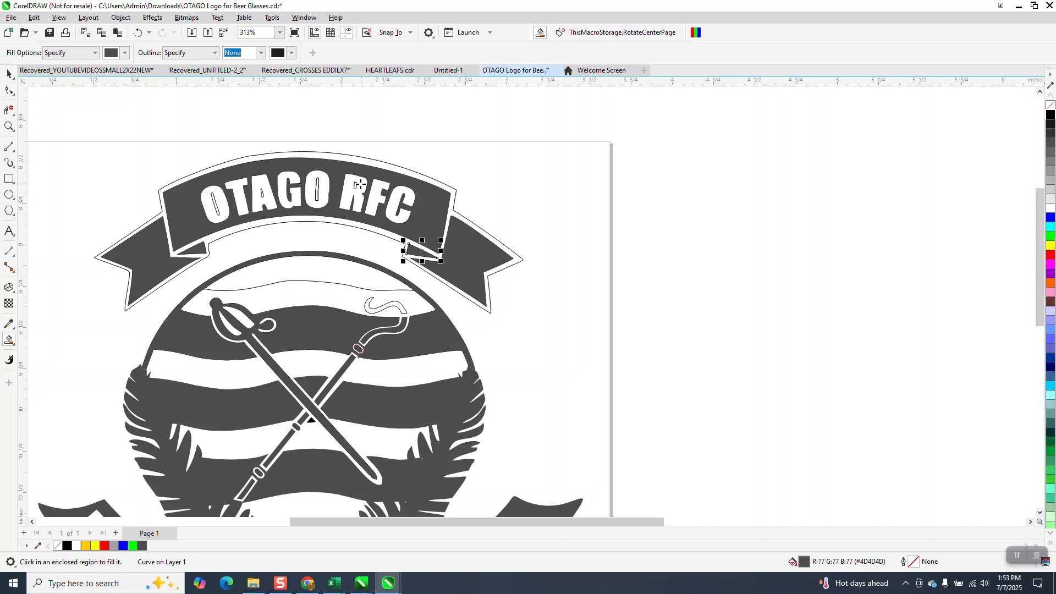
Fill the inner openings of both Os, the A and the R in the banner lettering with dark grey.
{"action": "left_click", "coordinate": [8, 127]}
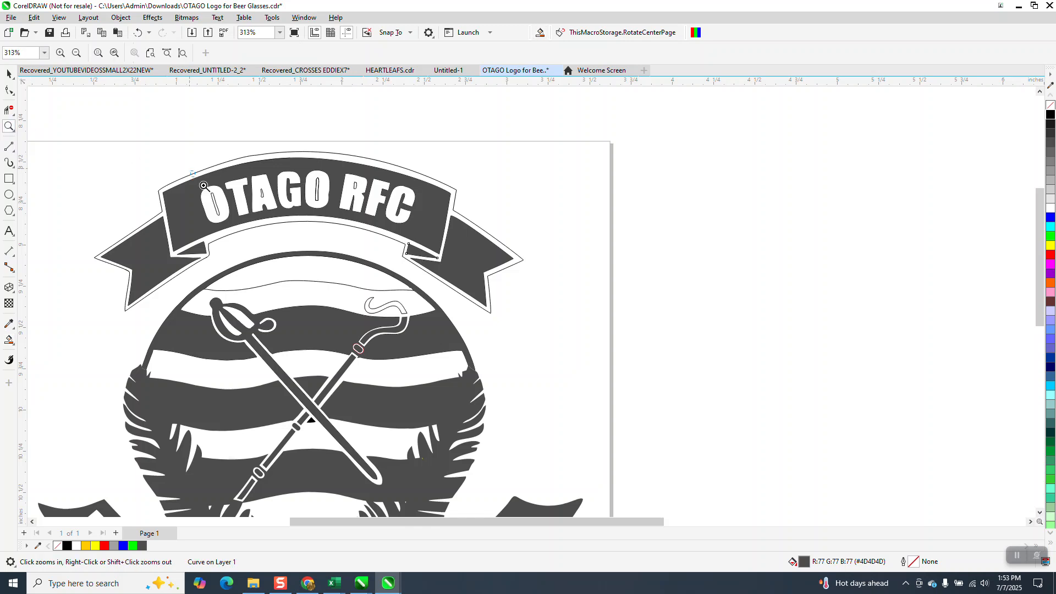
{"action": "left_click_drag", "start_coordinate": [193, 171], "coordinate": [465, 286]}
{"action": "left_click", "coordinate": [9, 341]}
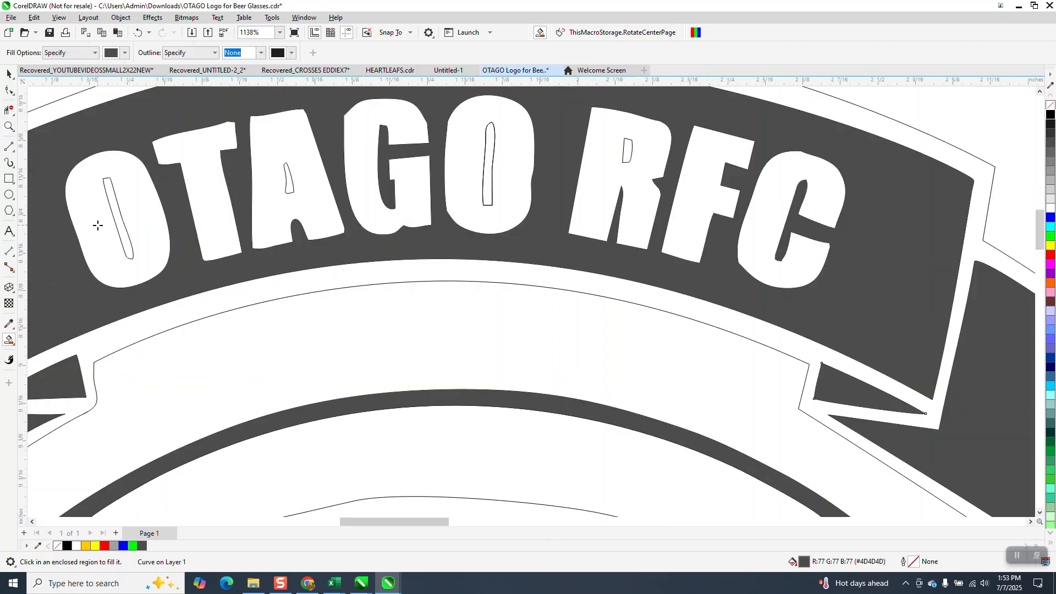
{"action": "left_click", "coordinate": [116, 213]}
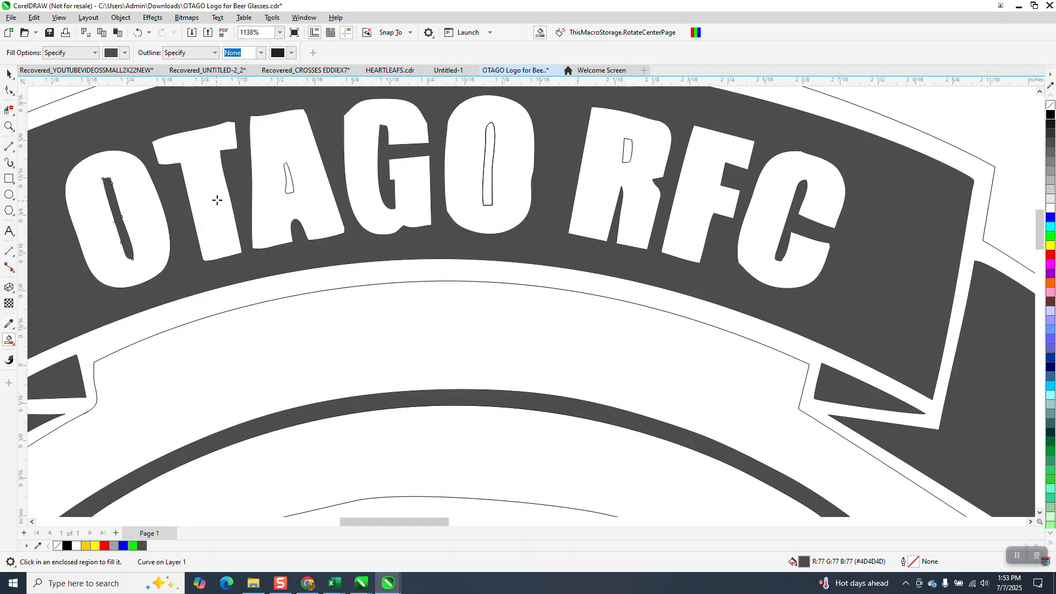
{"action": "left_click", "coordinate": [289, 186]}
{"action": "left_click", "coordinate": [489, 164]}
{"action": "left_click", "coordinate": [630, 155]}
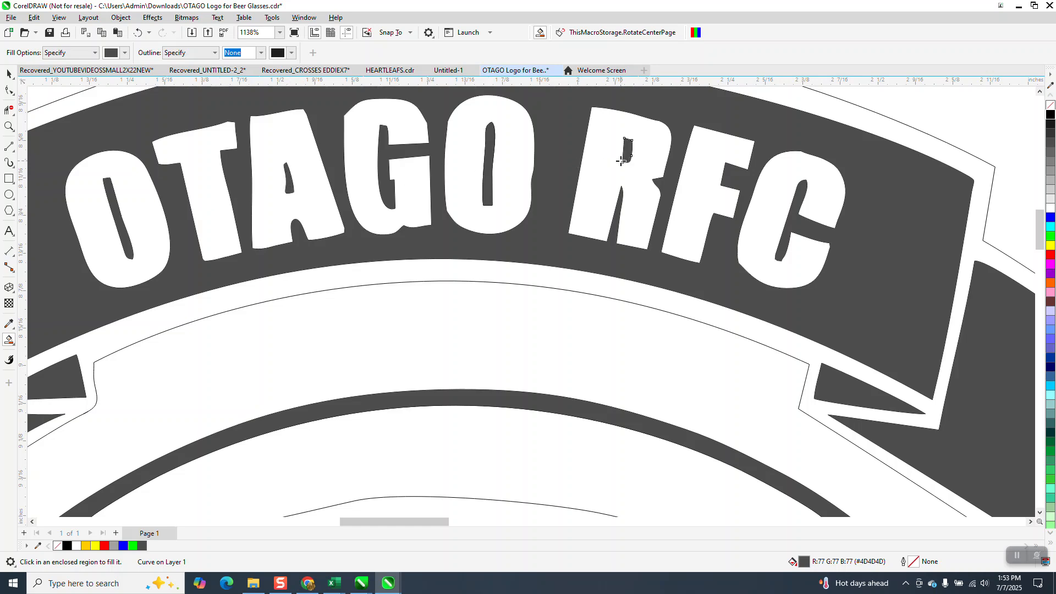
Set the outline width of the border curve around the OTAGO RFC banner to 0.75 pt.
{"action": "scroll", "coordinate": [577, 239], "scroll_direction": "down", "scroll_amount": 4}
{"action": "left_click", "coordinate": [7, 72]}
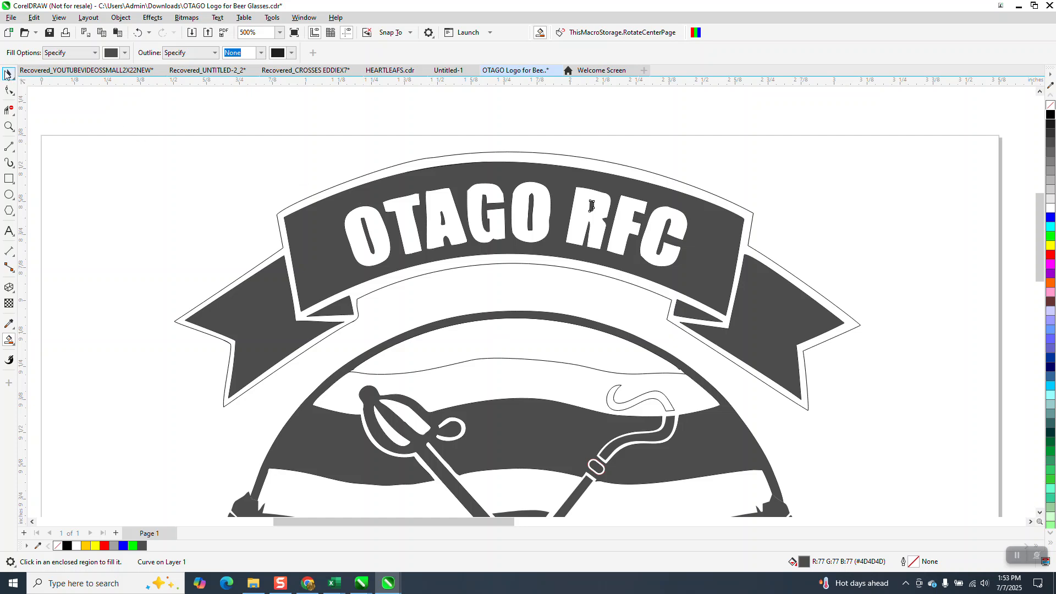
{"action": "left_click", "coordinate": [295, 140]}
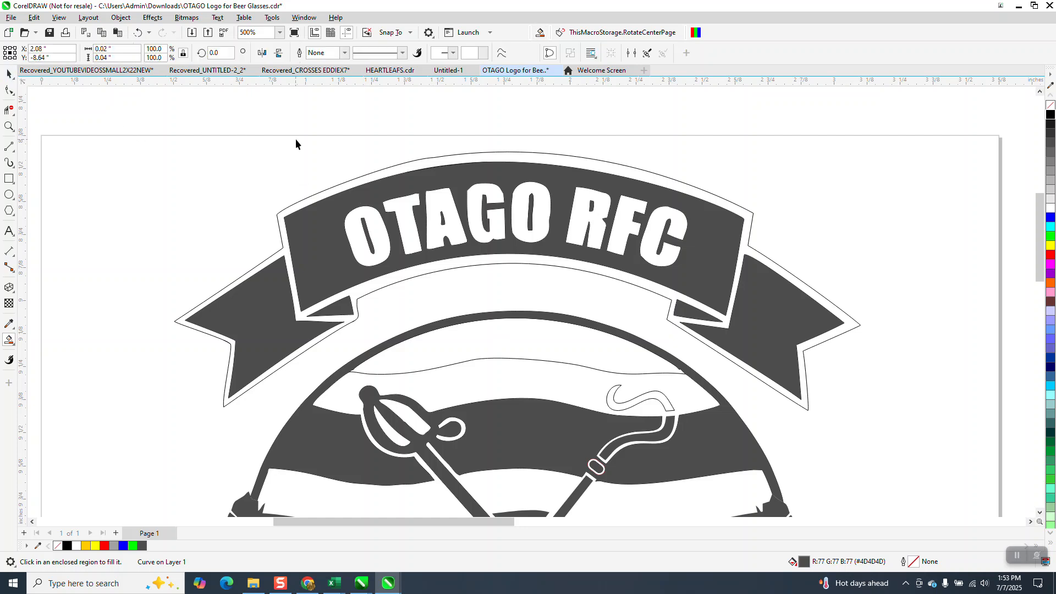
{"action": "left_click", "coordinate": [388, 171]}
{"action": "left_click", "coordinate": [344, 53]}
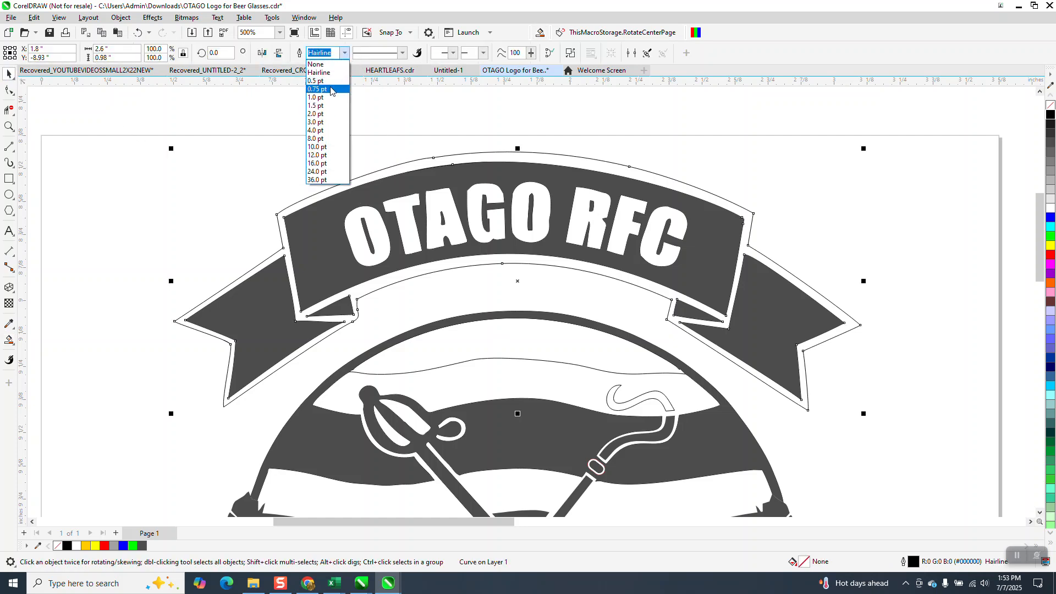
{"action": "left_click", "coordinate": [331, 90]}
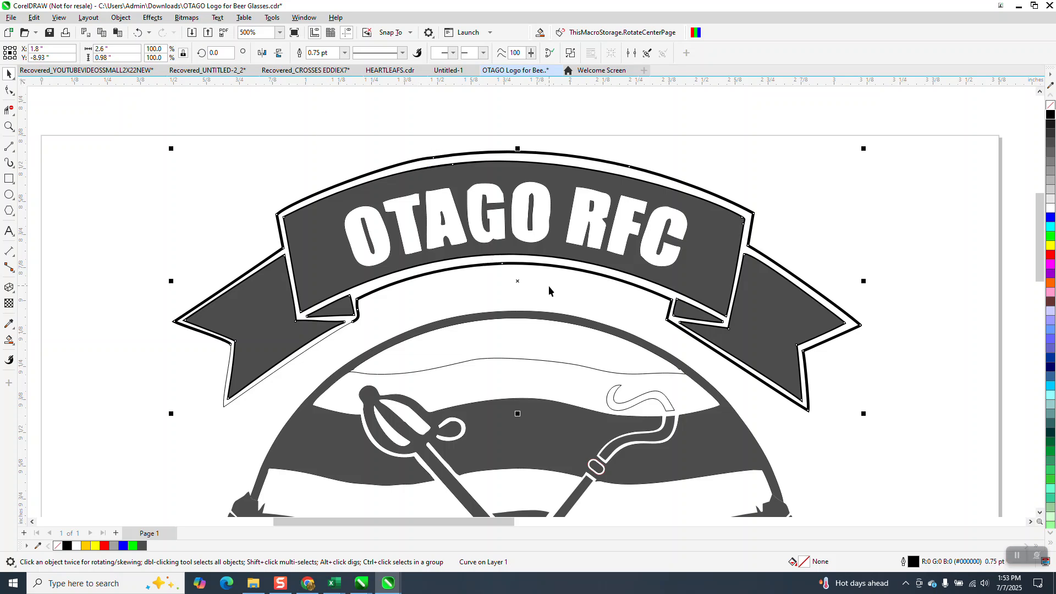
Fill the topmost stripe of the circle and the curved hook of the staff with dark grey.
{"action": "scroll", "coordinate": [343, 165], "scroll_direction": "down", "scroll_amount": 2}
{"action": "scroll", "coordinate": [343, 154], "scroll_direction": "down", "scroll_amount": 1}
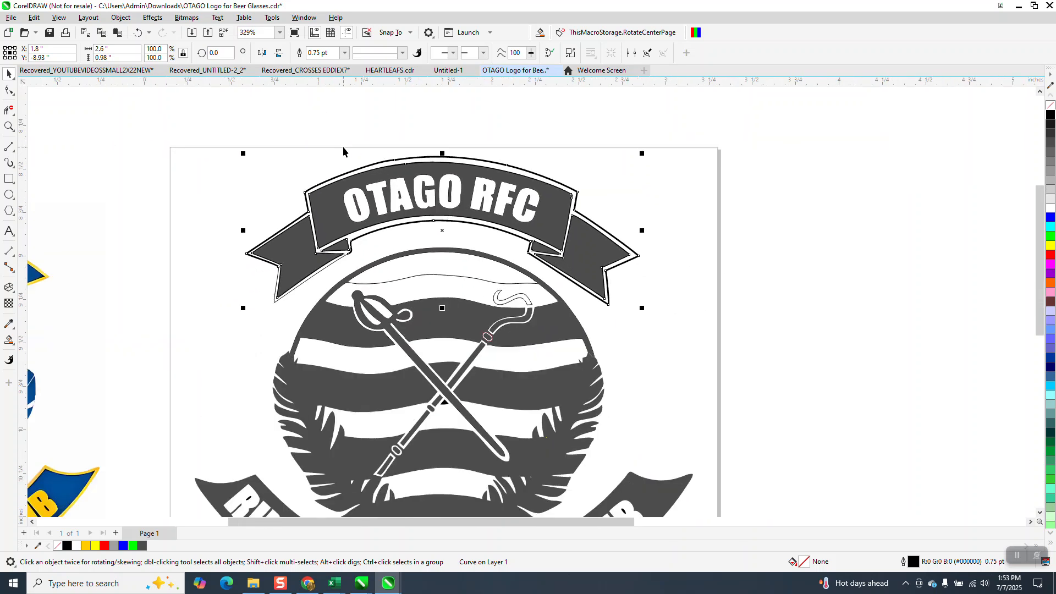
{"action": "left_click", "coordinate": [9, 340]}
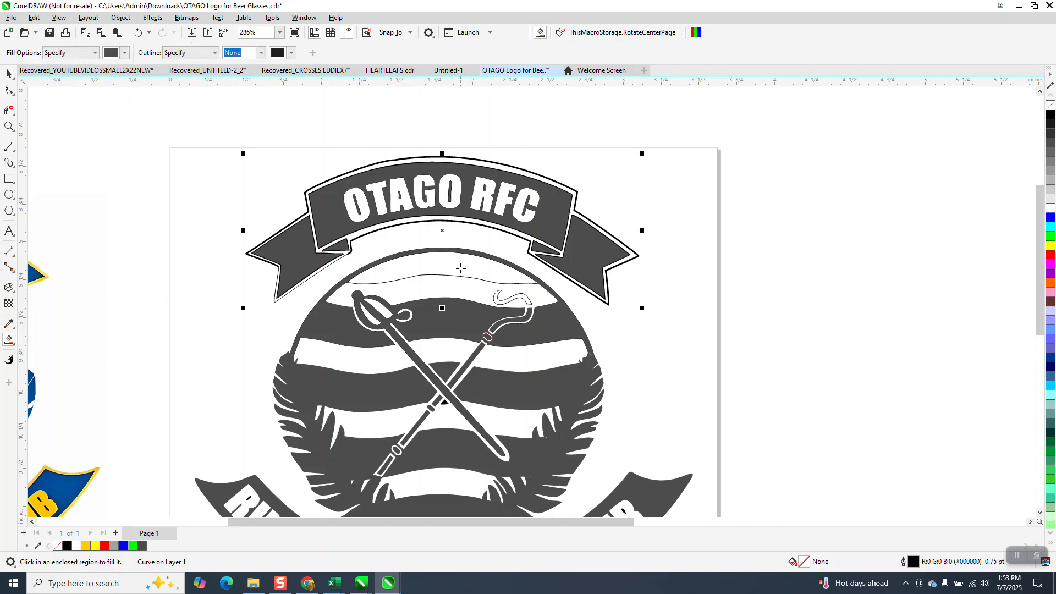
{"action": "left_click", "coordinate": [461, 268]}
{"action": "left_click", "coordinate": [525, 299]}
{"action": "scroll", "coordinate": [487, 318], "scroll_direction": "down", "scroll_amount": 4}
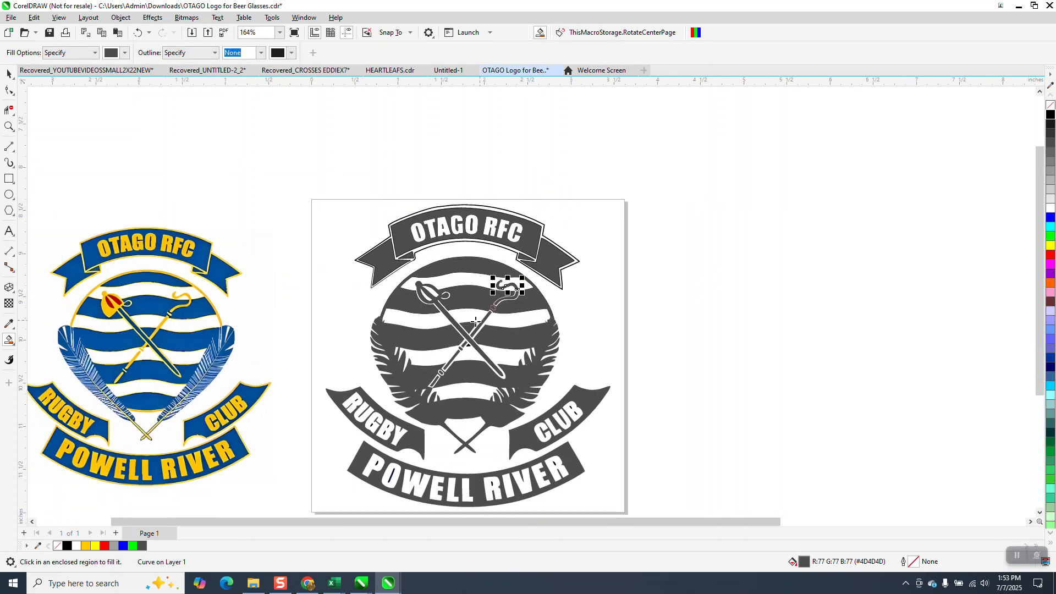